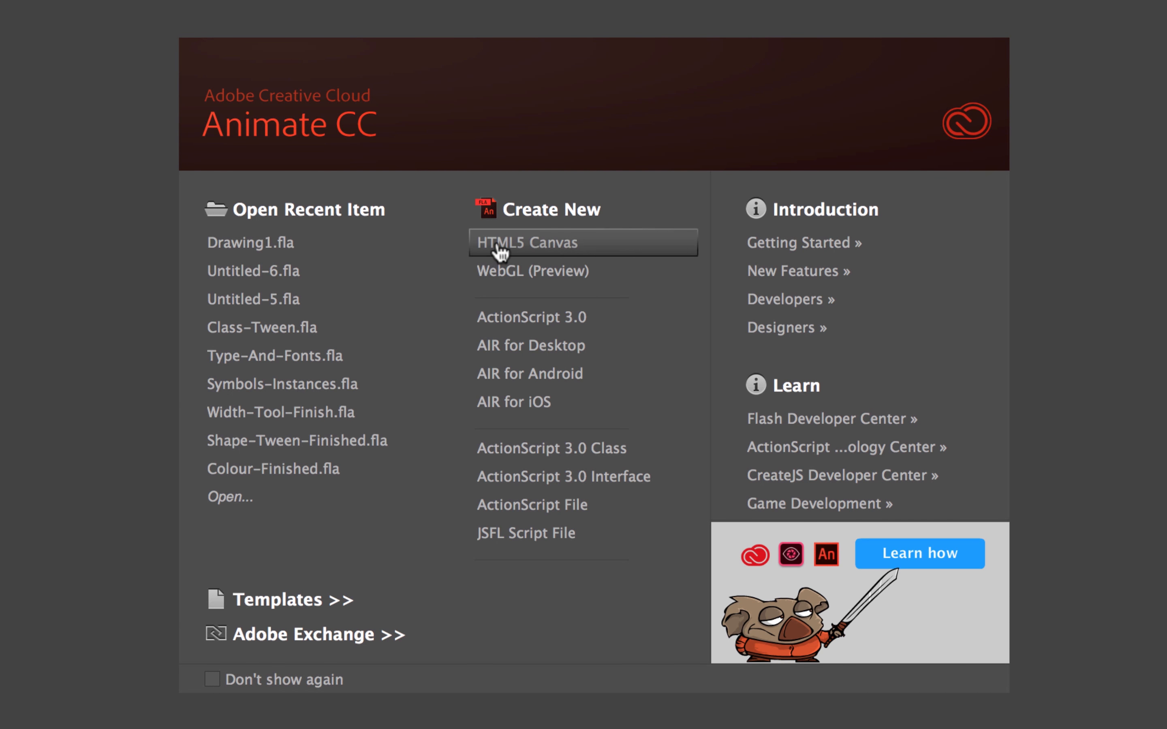
- Create an HTML5 Canvas document and begin saving it into a new Desktop folder named "Adobe Animate Project File"
{"action": "left_click", "coordinate": [494, 246]}
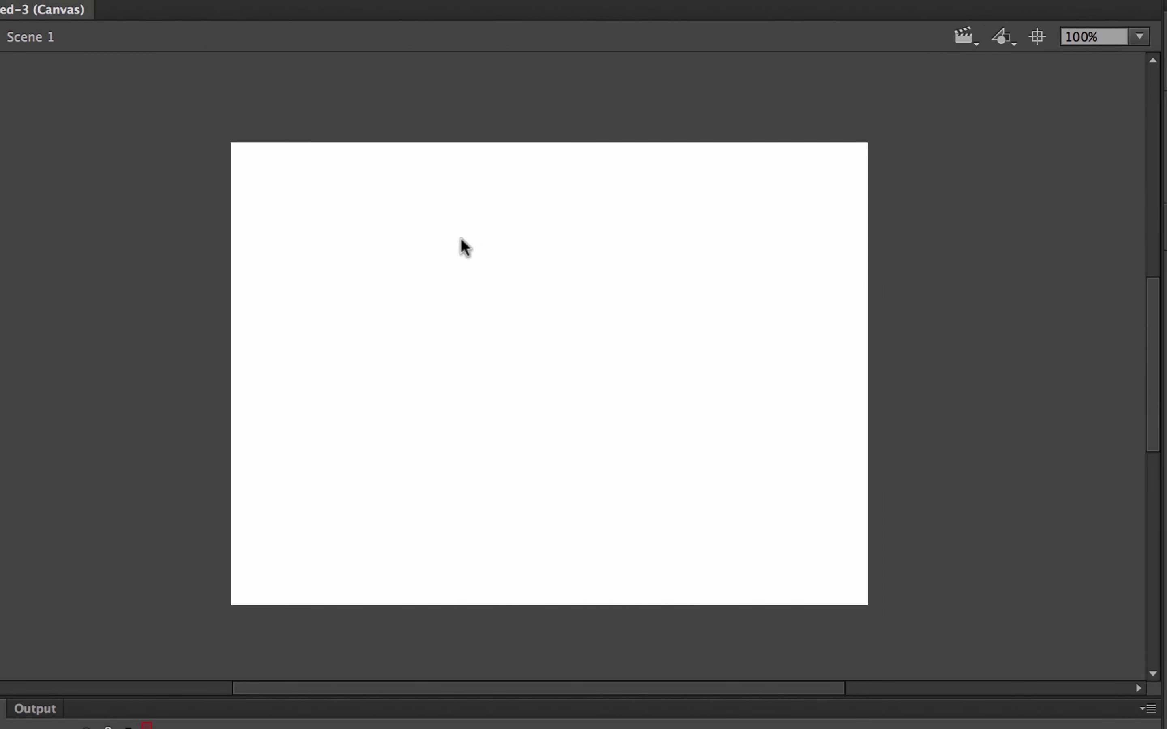
{"action": "key", "text": "super+s"}
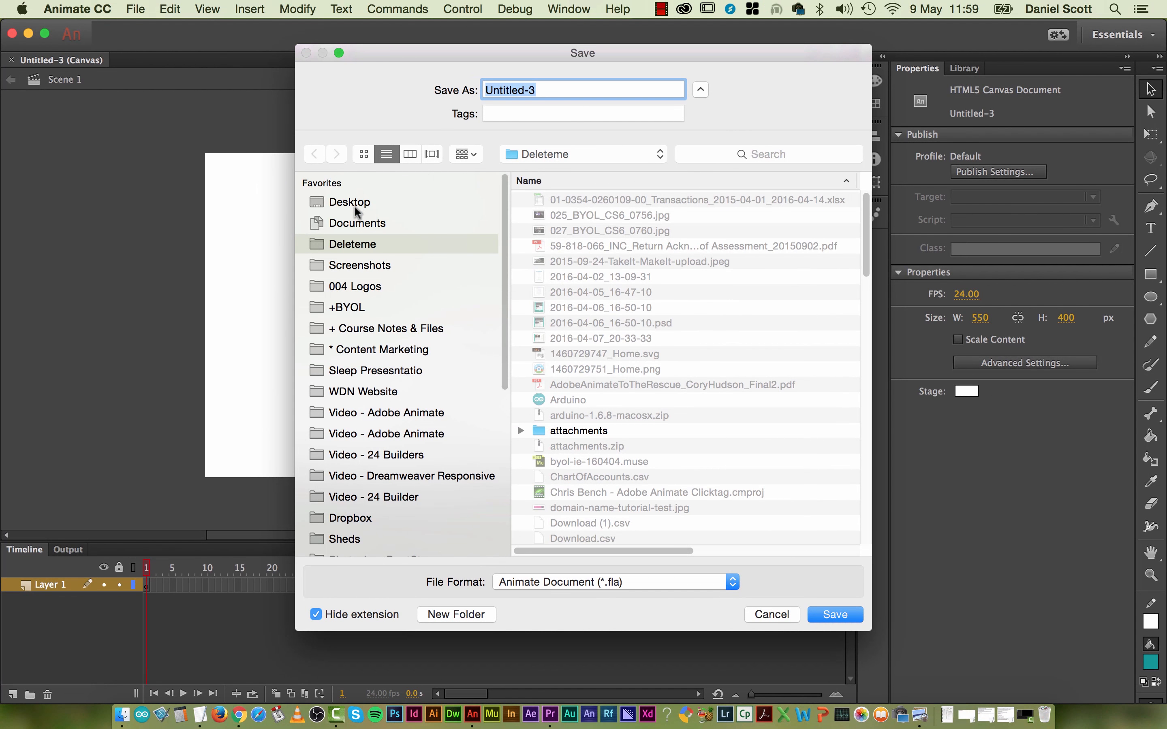
{"action": "left_click", "coordinate": [352, 203]}
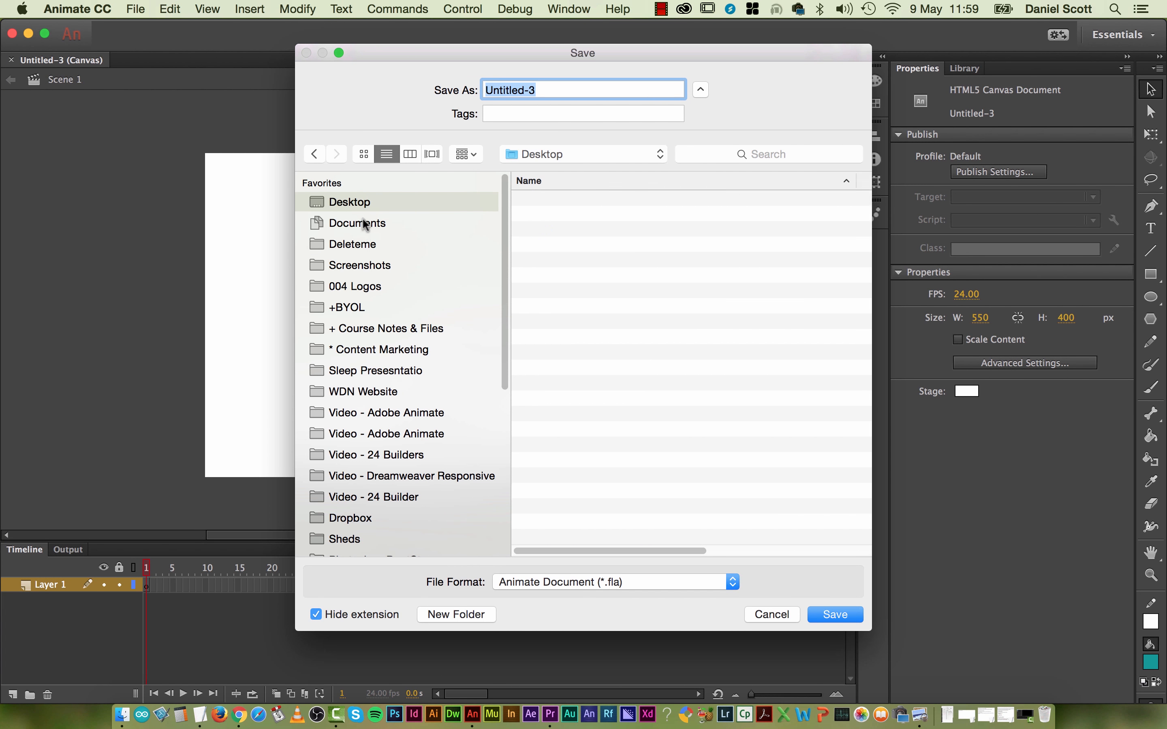
{"action": "left_click", "coordinate": [447, 615]}
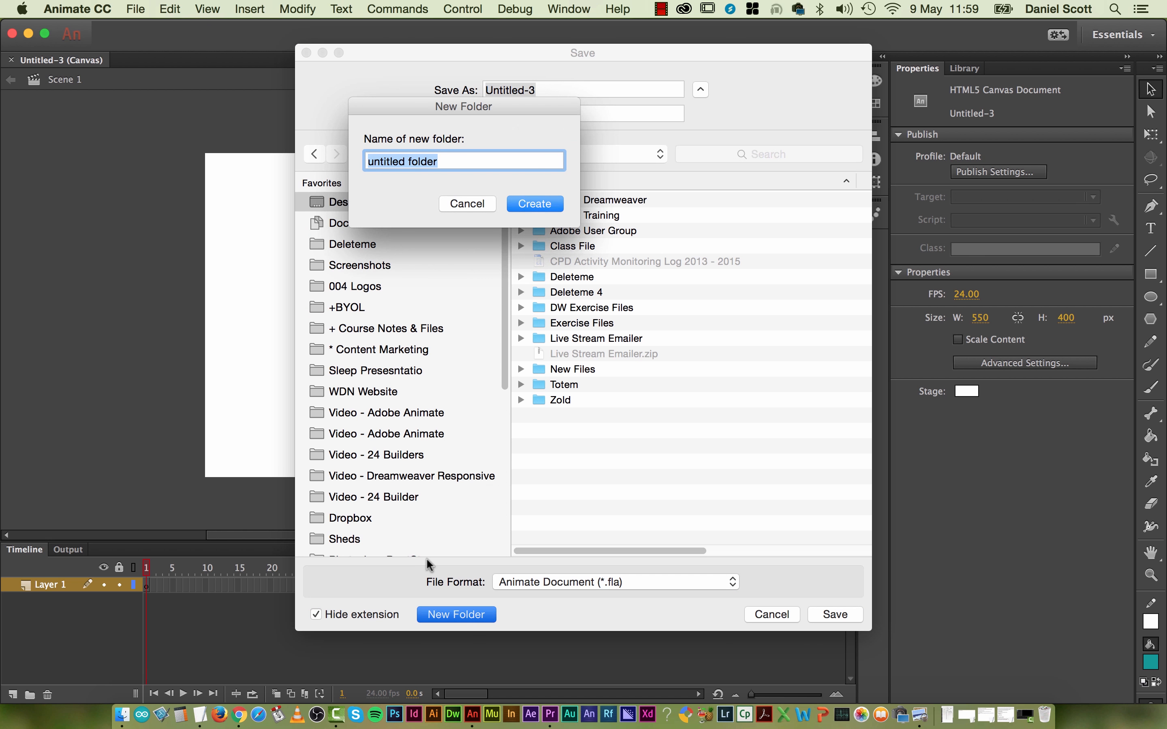
{"action": "type", "text": "Adobe Animate Pro"}
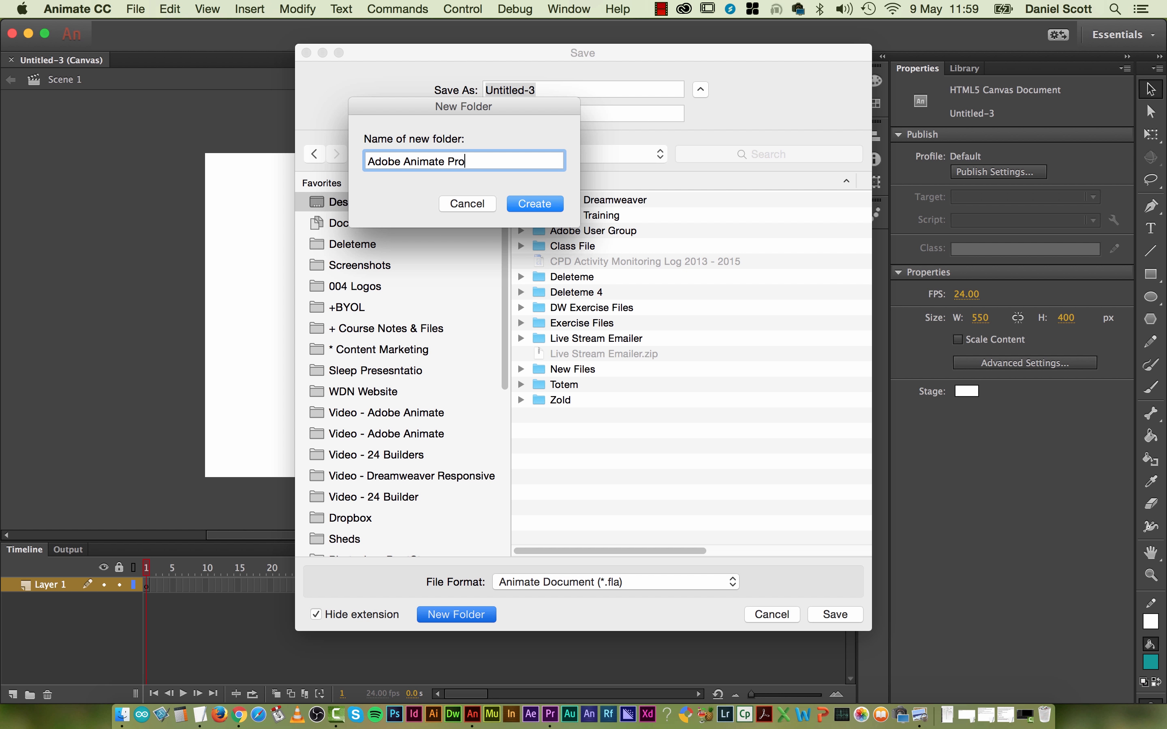
{"action": "type", "text": "ject File"}
{"action": "key", "text": "Return"}
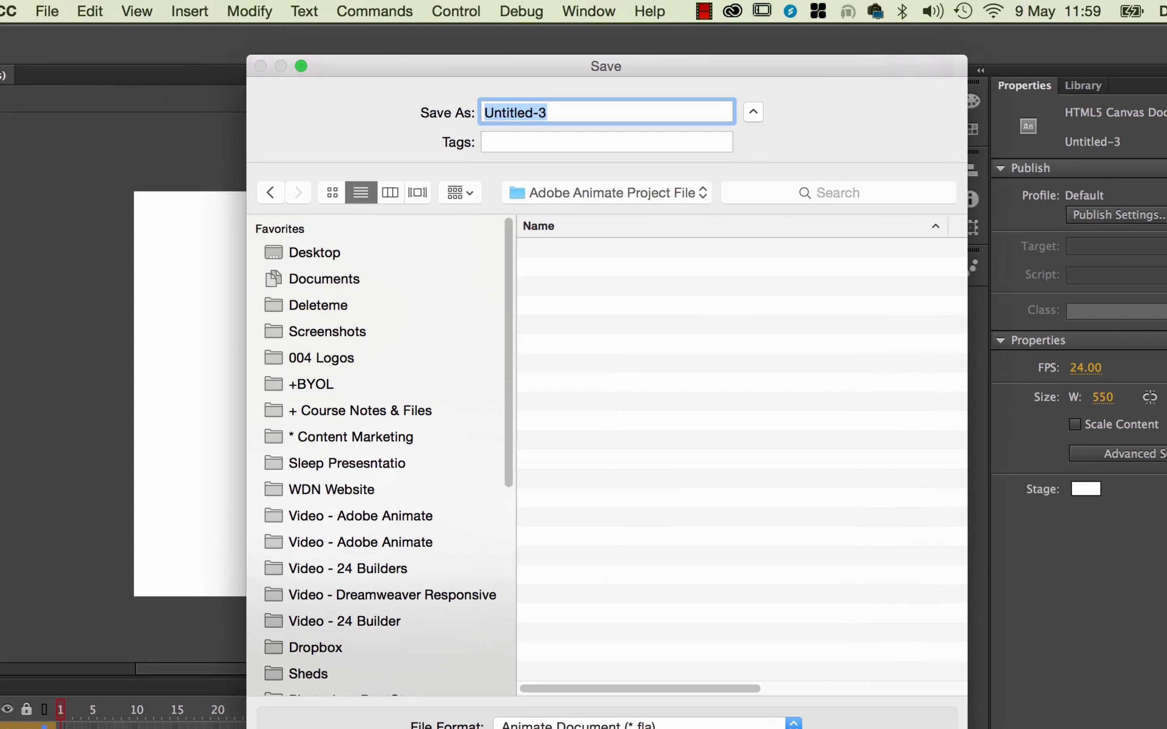
- Save the document under the file name "drawing_shapes"
{"action": "type", "text": "da"}
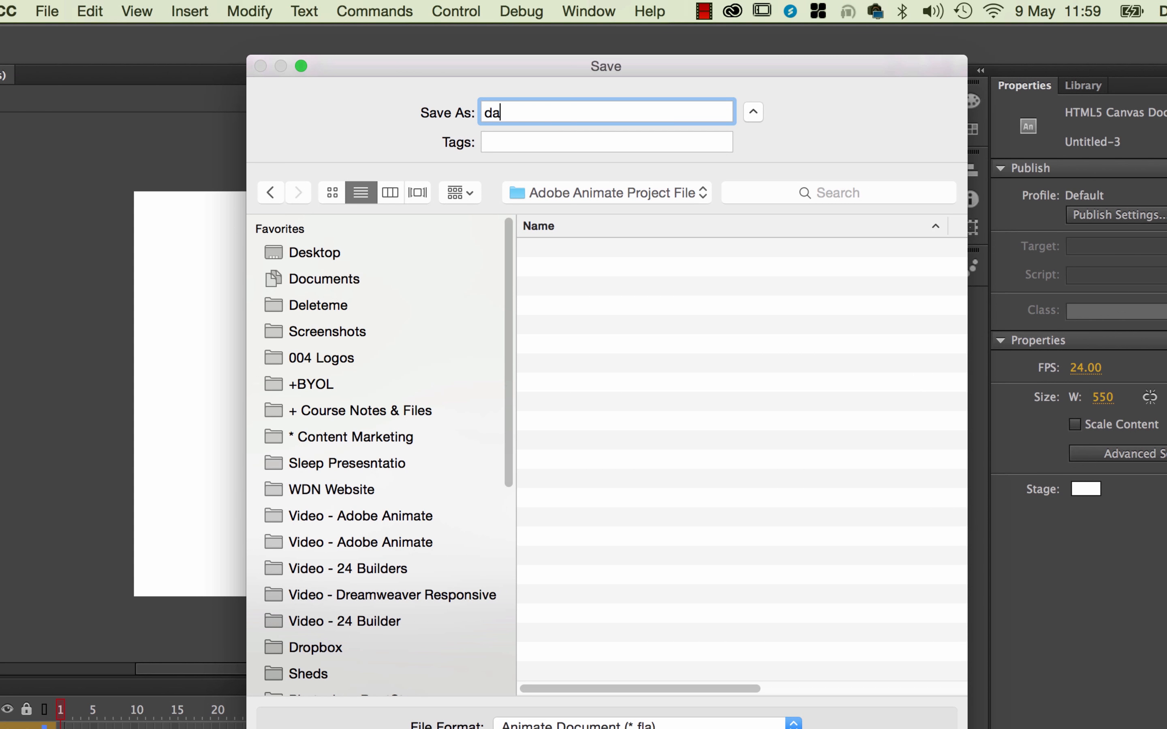
{"action": "type", "text": "awing_shapes"}
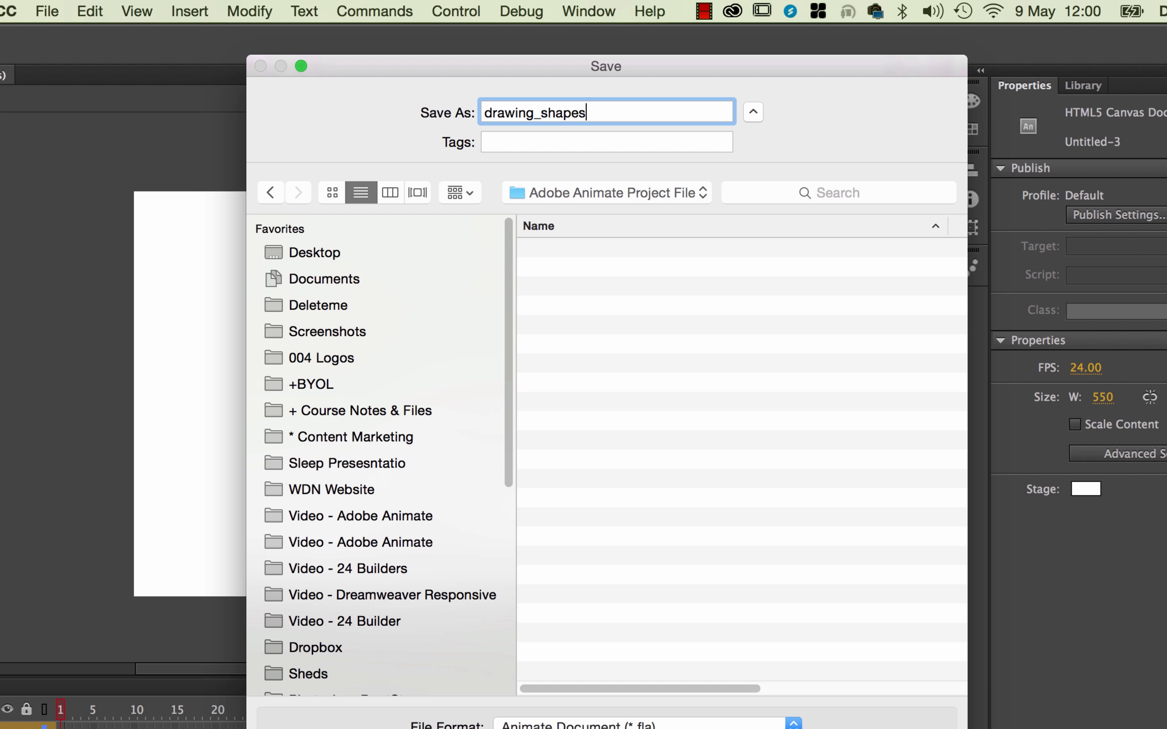
{"action": "key", "text": "Return"}
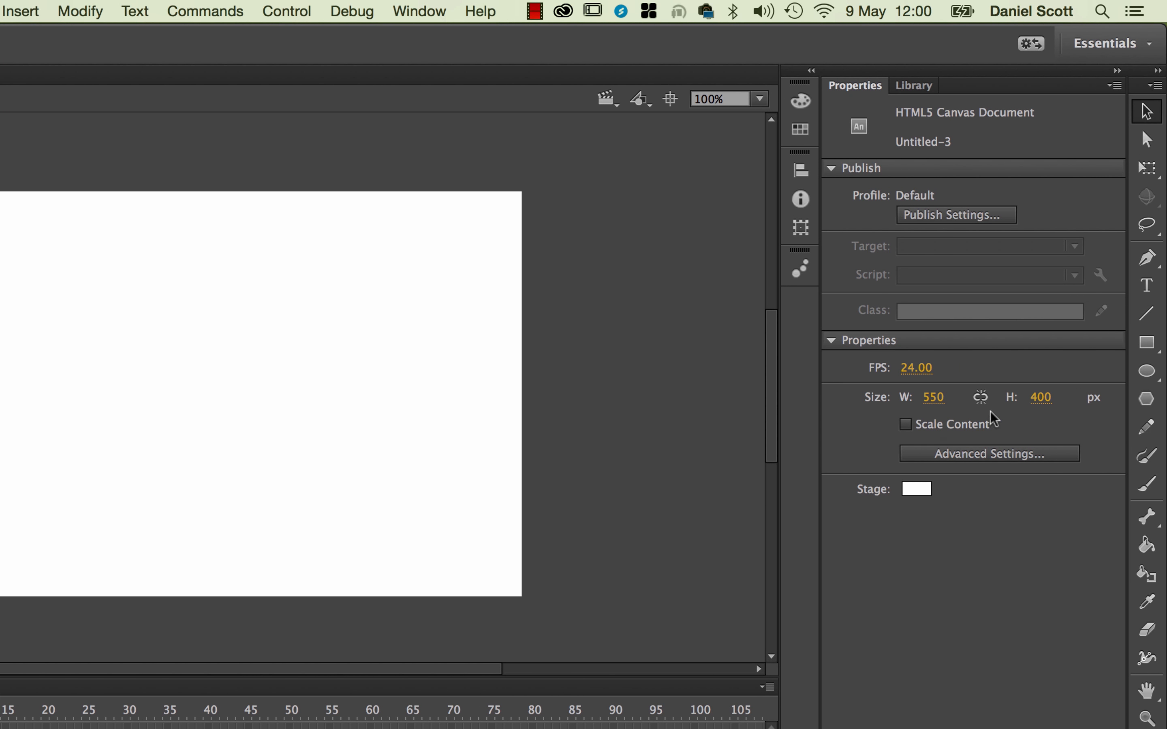
- Change the stage background to the medium grey default swatch
{"action": "left_click", "coordinate": [917, 489]}
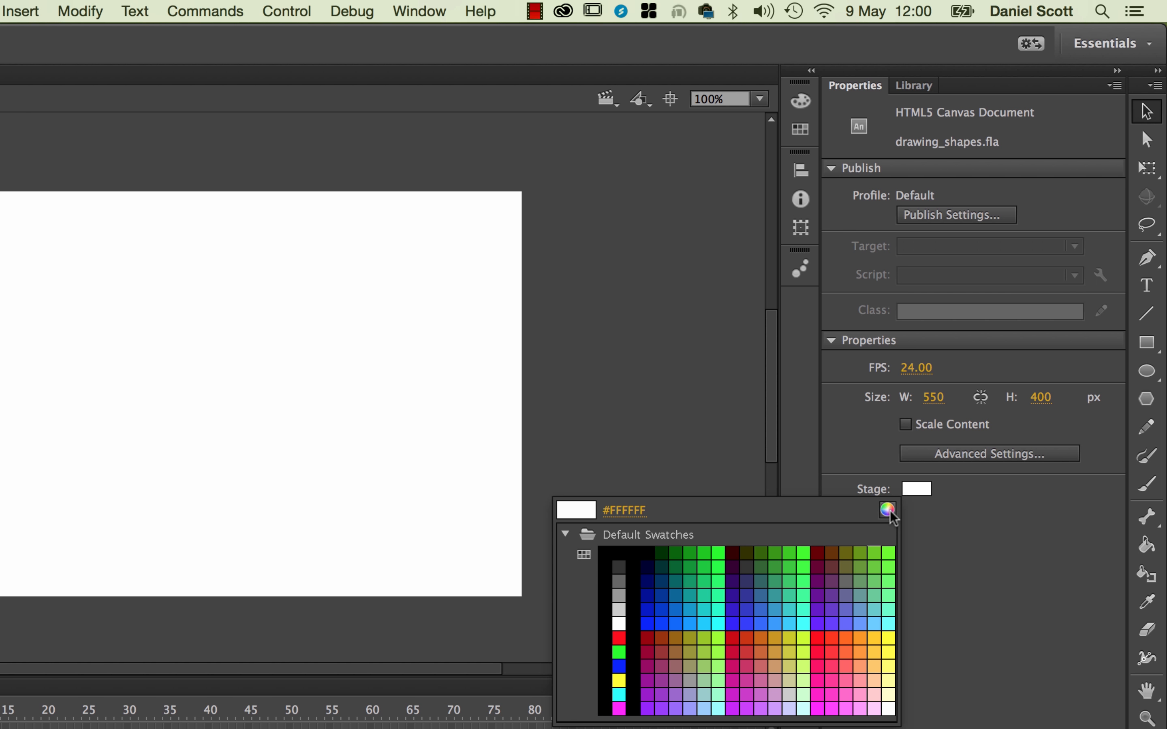
{"action": "left_click", "coordinate": [888, 511]}
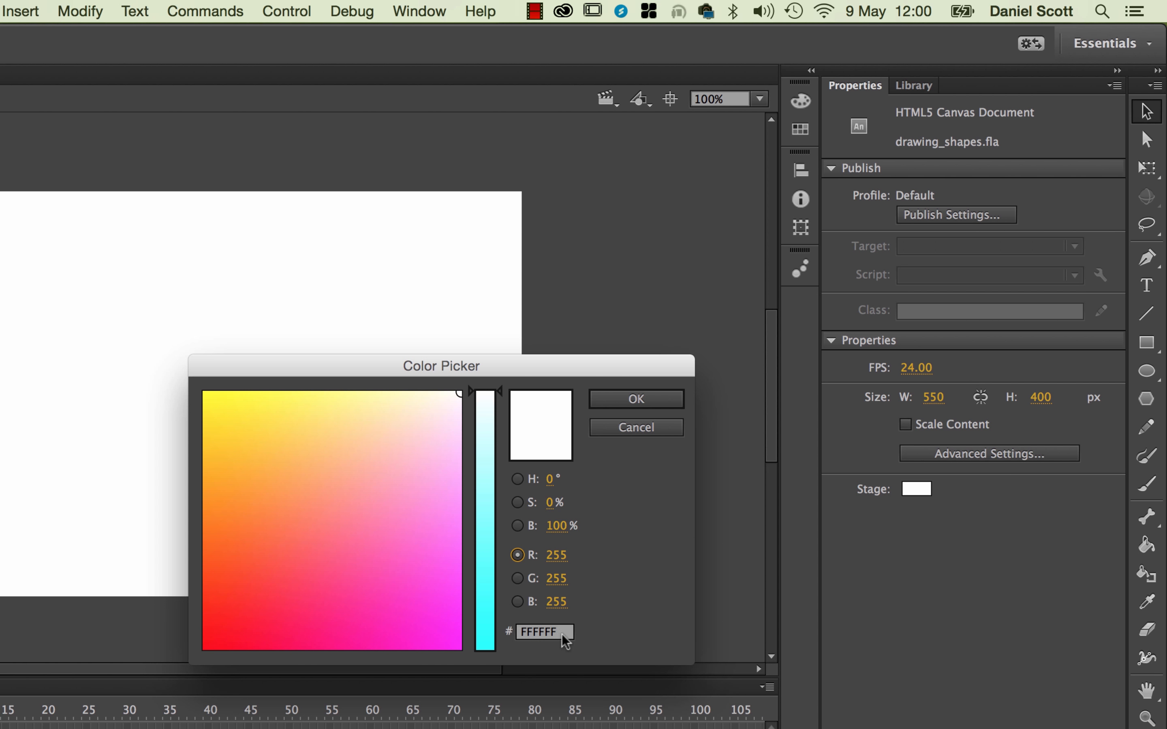
{"action": "left_click", "coordinate": [637, 427]}
{"action": "left_click", "coordinate": [917, 489]}
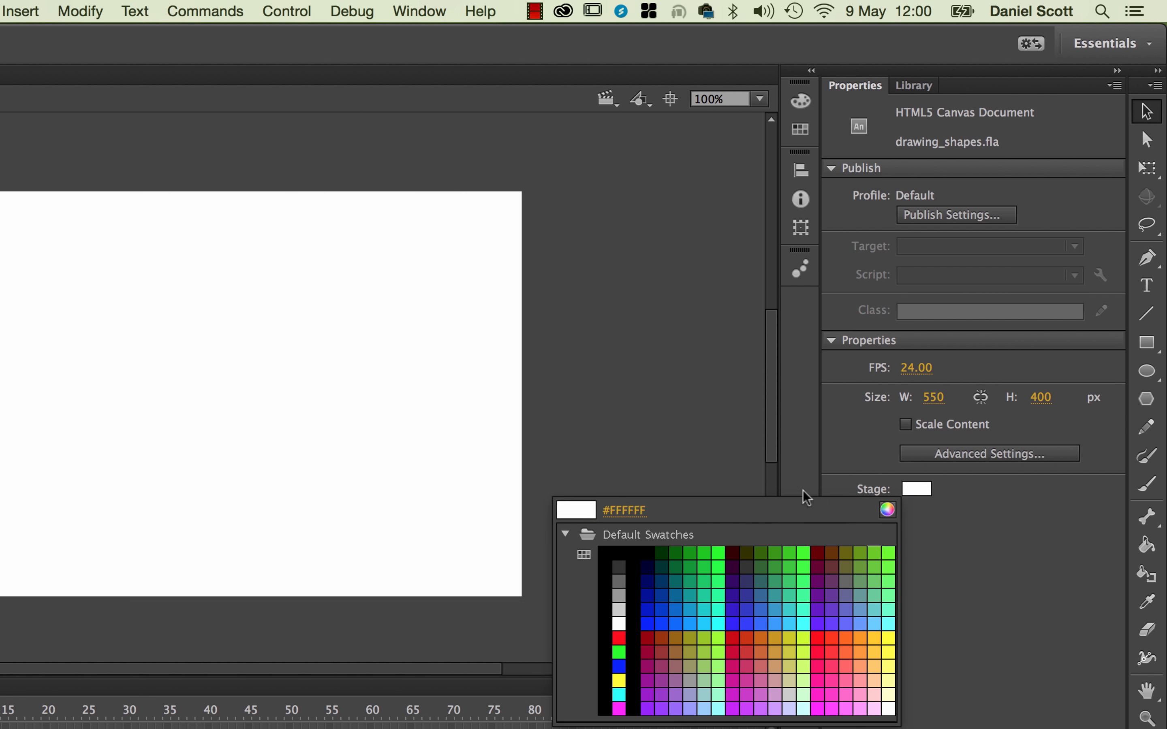
{"action": "left_click", "coordinate": [619, 582]}
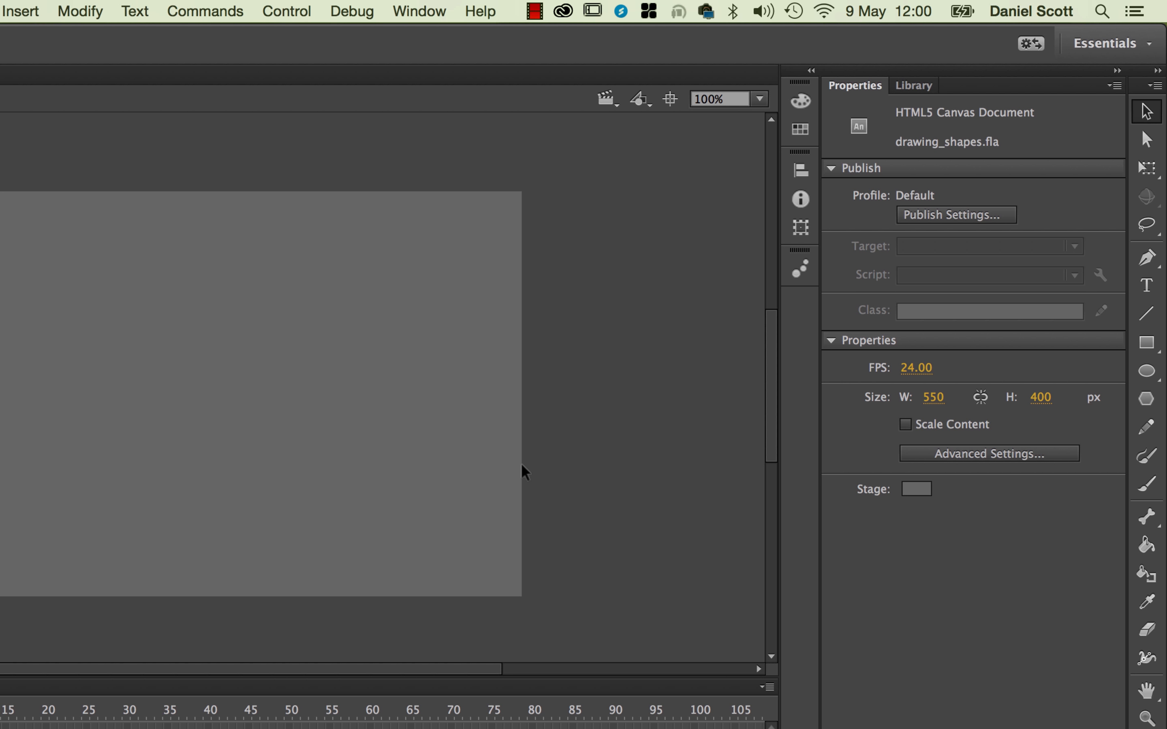
- Draw a rectangle about 169 by 294 px with no stroke and a #333333 fill, standing on the stage's lower edge
{"action": "left_click", "coordinate": [1146, 344]}
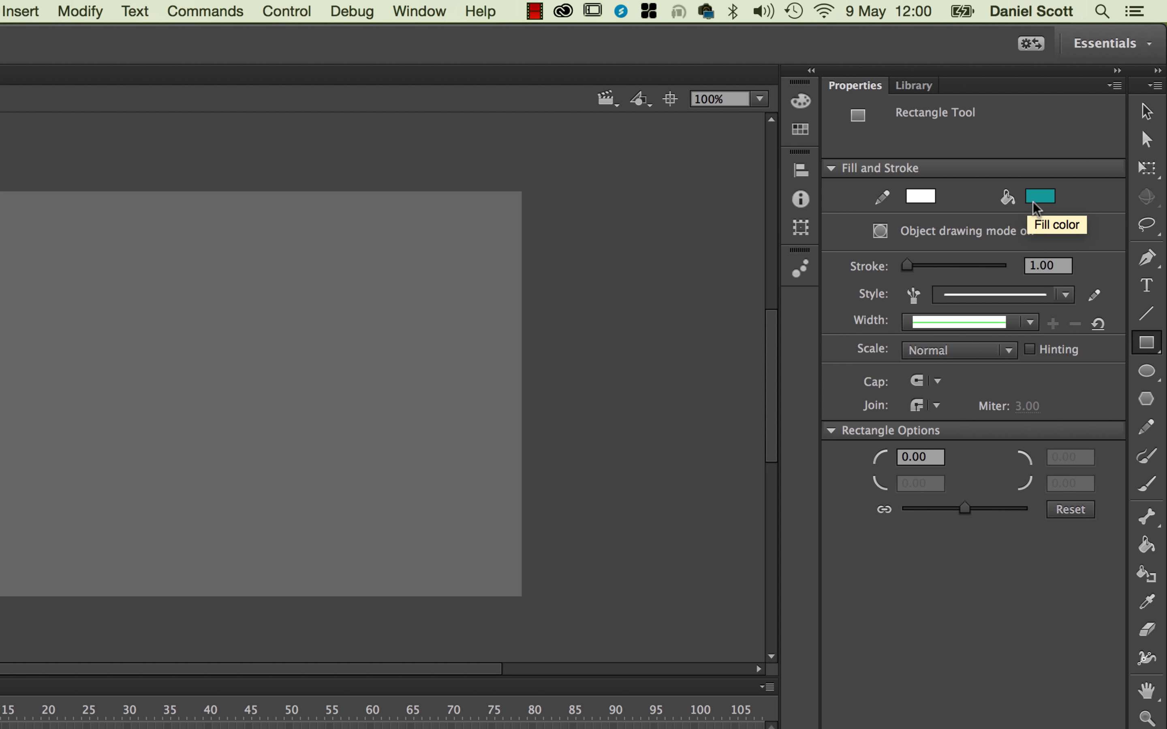
{"action": "left_click", "coordinate": [930, 202]}
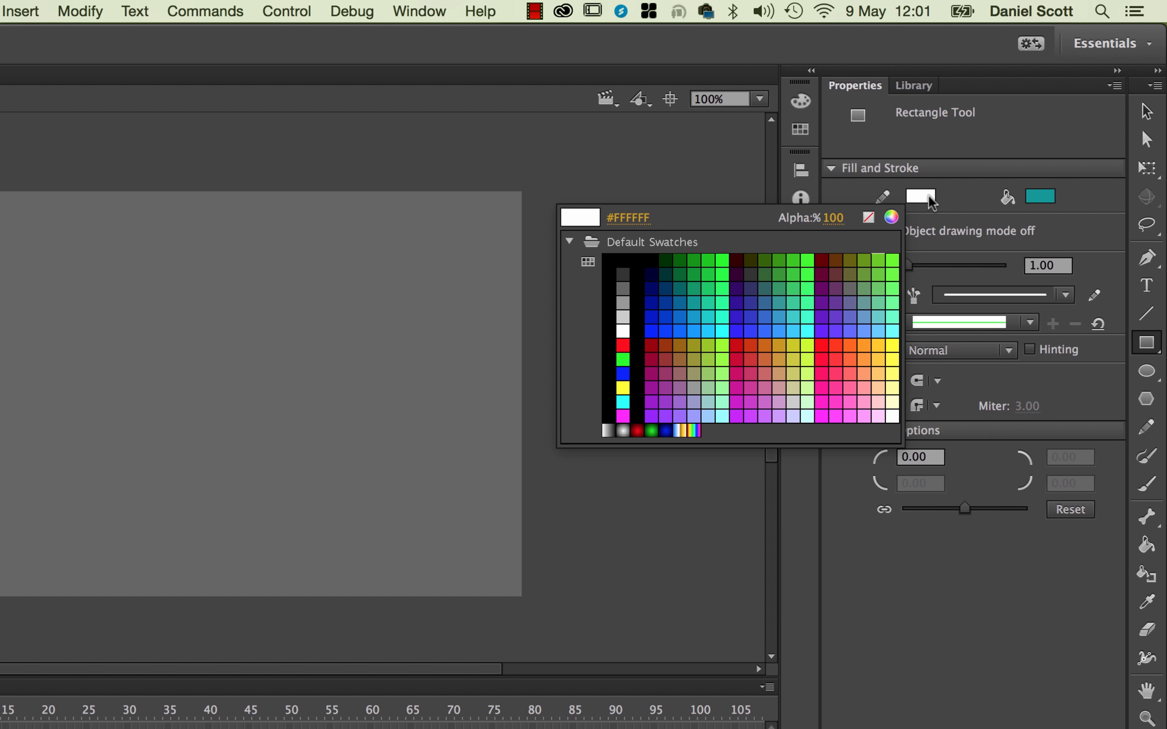
{"action": "left_click", "coordinate": [869, 218]}
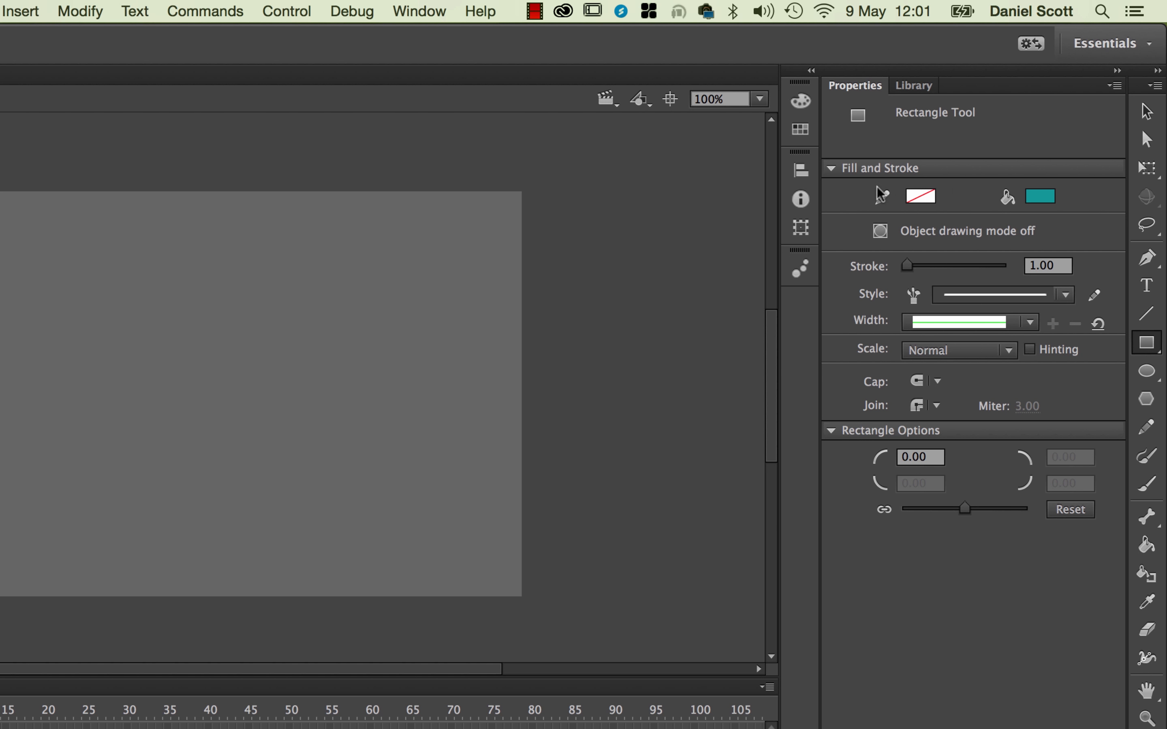
{"action": "left_click", "coordinate": [1046, 198]}
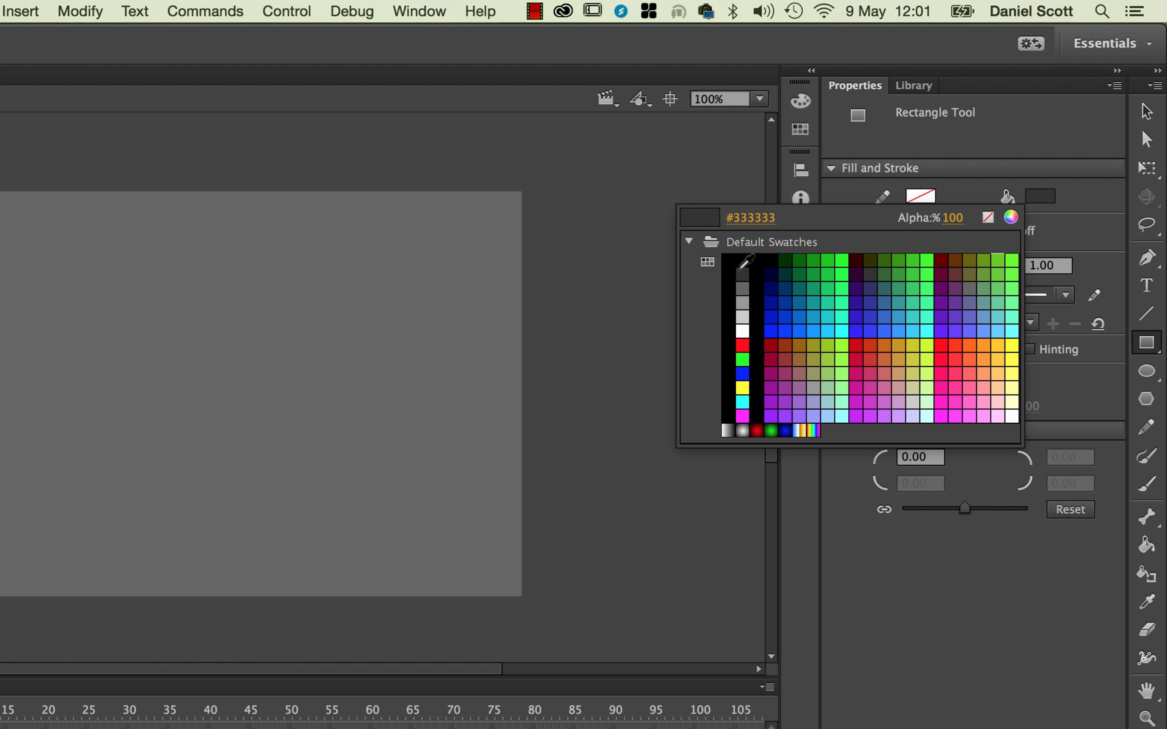
{"action": "left_click", "coordinate": [744, 275]}
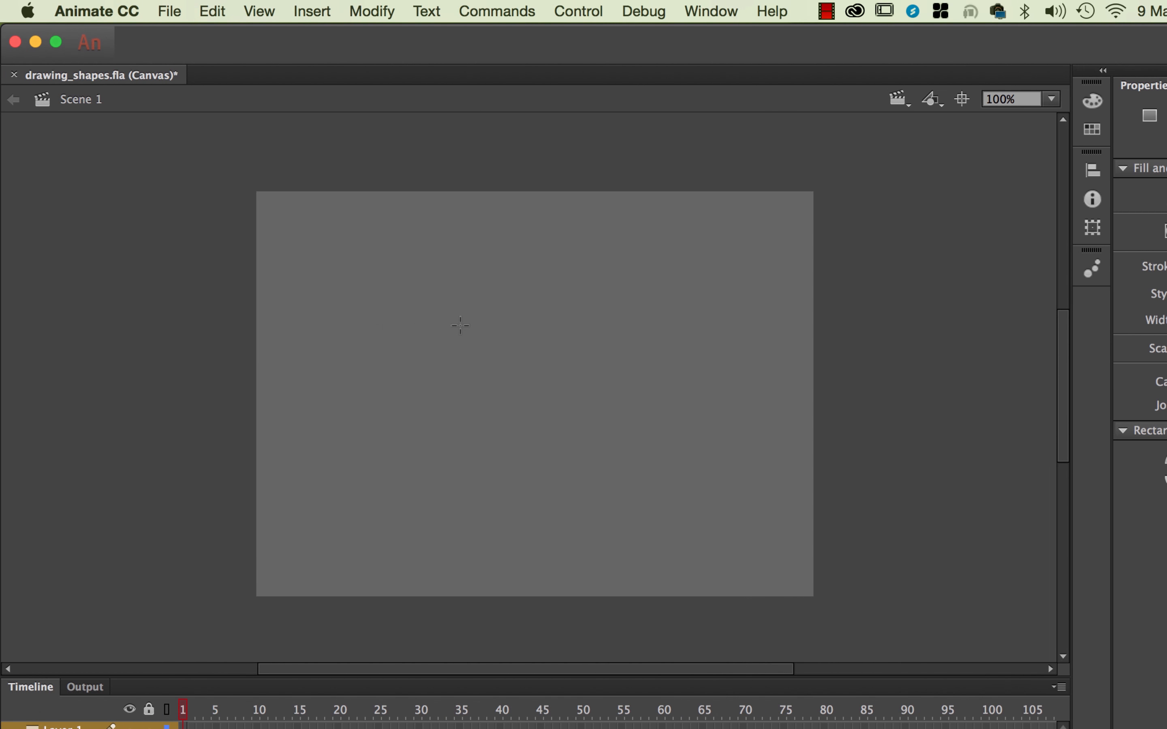
{"action": "left_click_drag", "start_coordinate": [466, 300], "coordinate": [636, 597]}
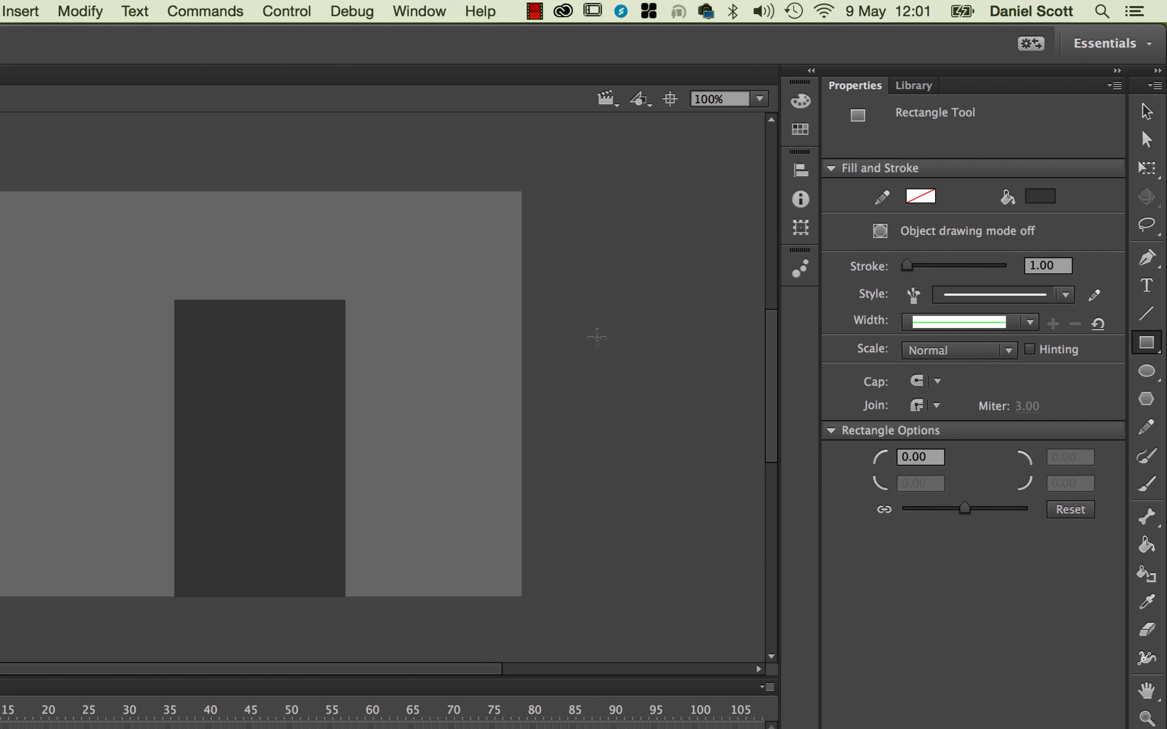
- Set the Rectangle tool's fill colour to black
{"action": "left_click", "coordinate": [1040, 196]}
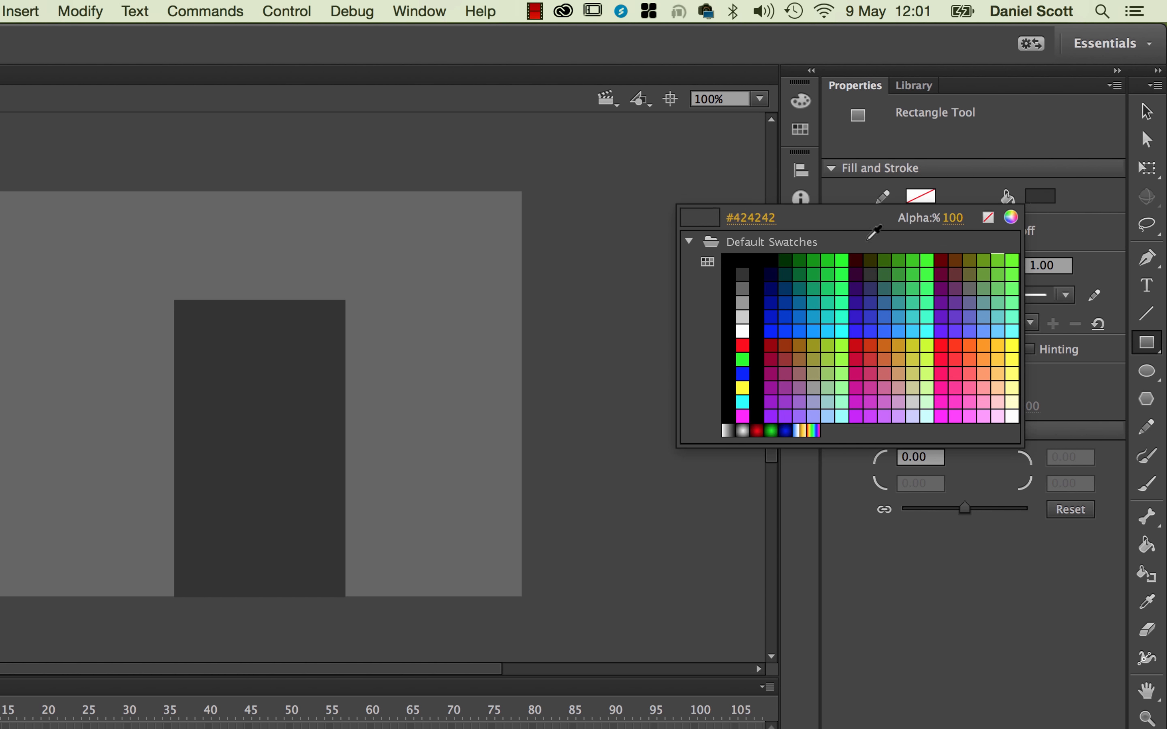
{"action": "left_click", "coordinate": [738, 260]}
- Draw a black window rectangle about 38 by 64 px inside the dark rectangle's upper-left area, undoing a first one placed beside it
{"action": "left_click_drag", "start_coordinate": [383, 318], "coordinate": [418, 390]}
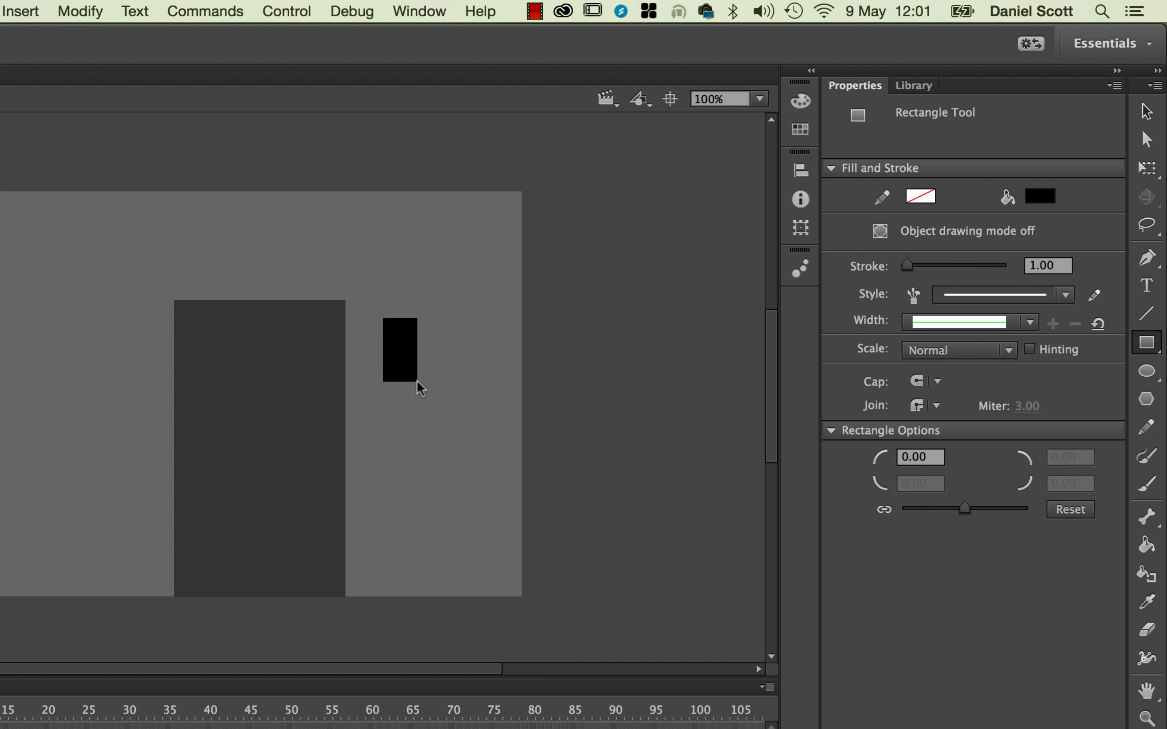
{"action": "key", "text": "super+z"}
{"action": "left_click_drag", "start_coordinate": [195, 324], "coordinate": [233, 388]}
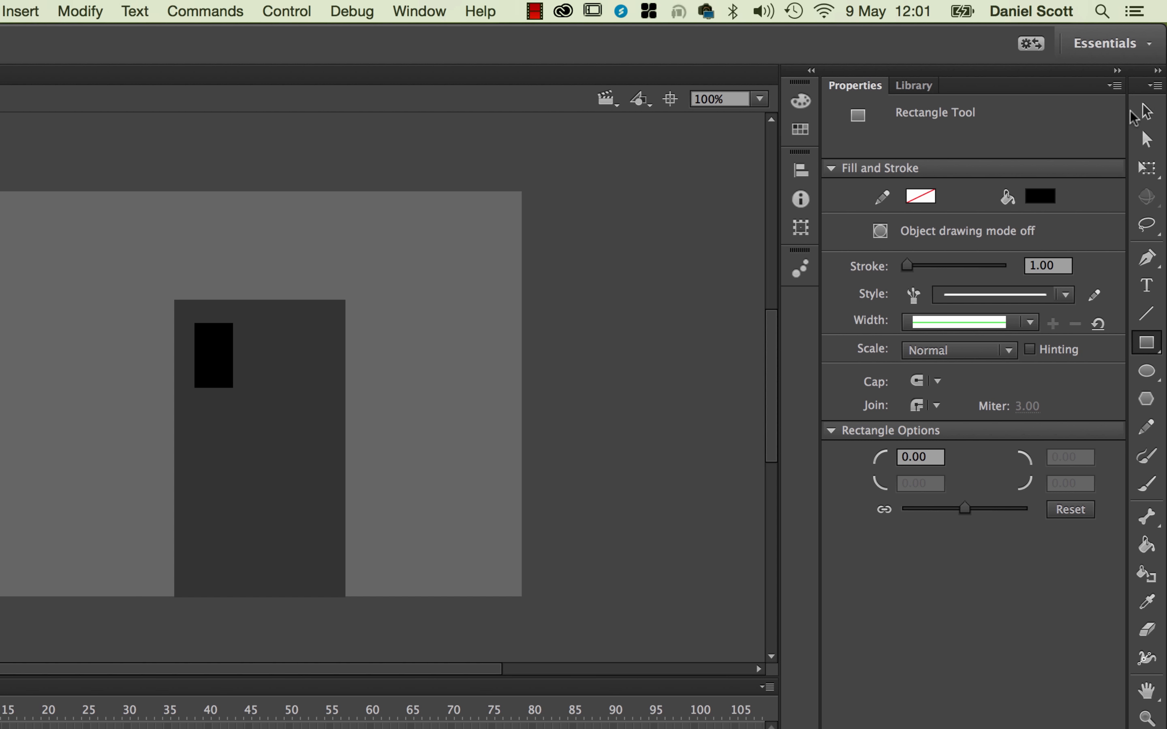
- Move the black window rectangle out to the left of the dark rectangle and undo the move
{"action": "left_click", "coordinate": [1147, 111]}
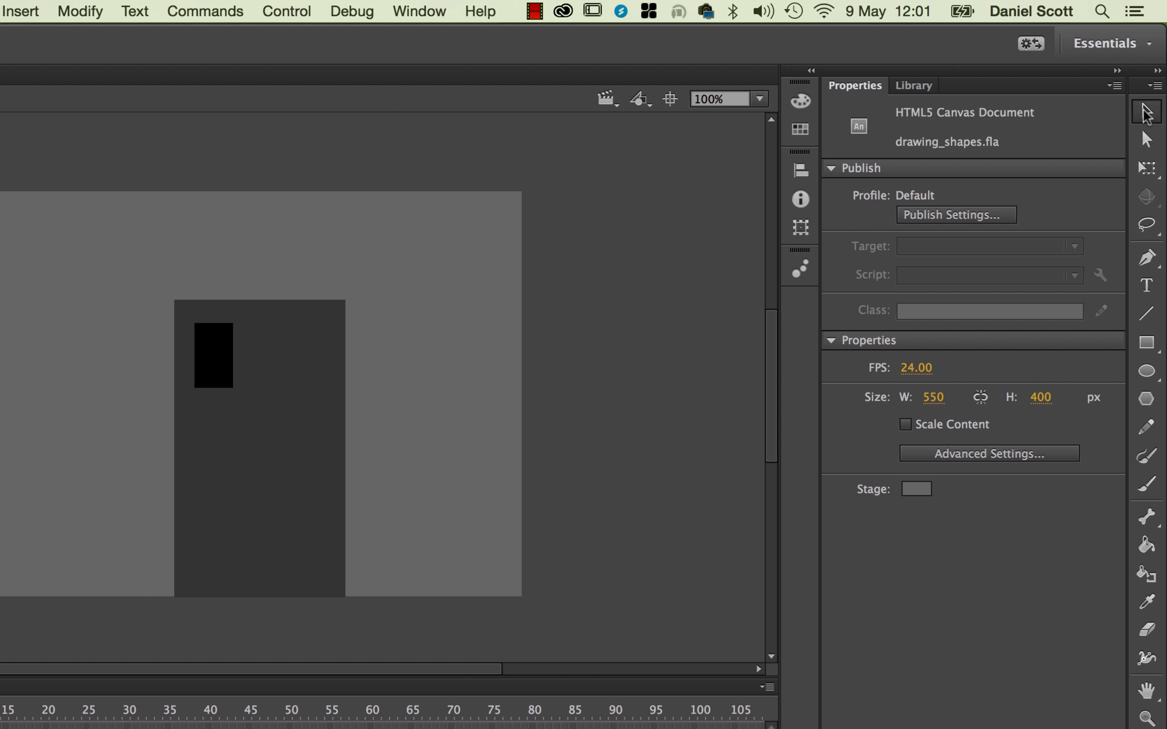
{"action": "left_click", "coordinate": [210, 367]}
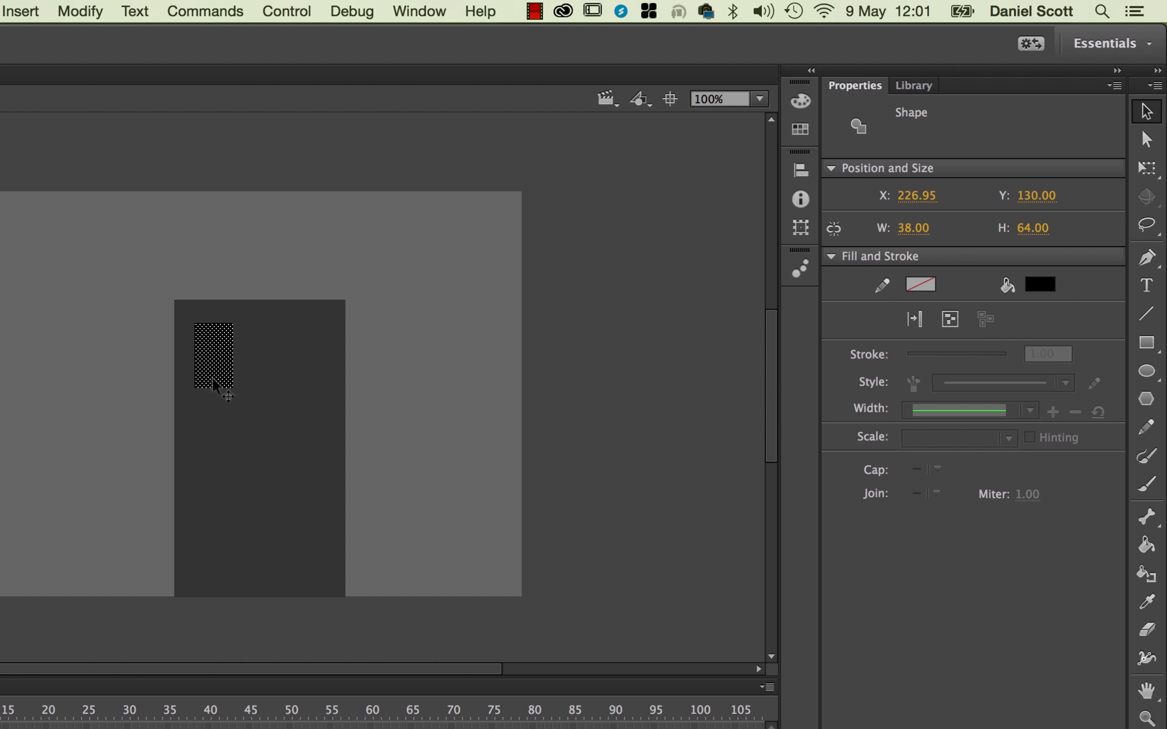
{"action": "left_click_drag", "start_coordinate": [217, 372], "coordinate": [113, 388]}
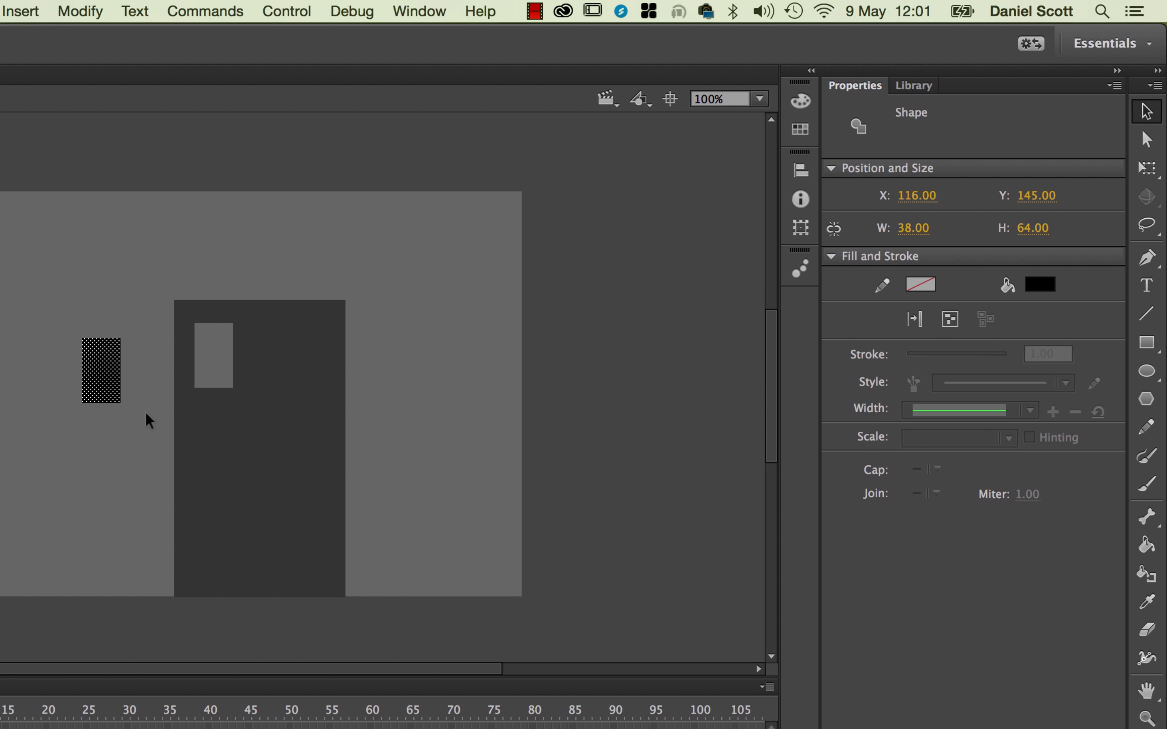
{"action": "key", "text": "super+z"}
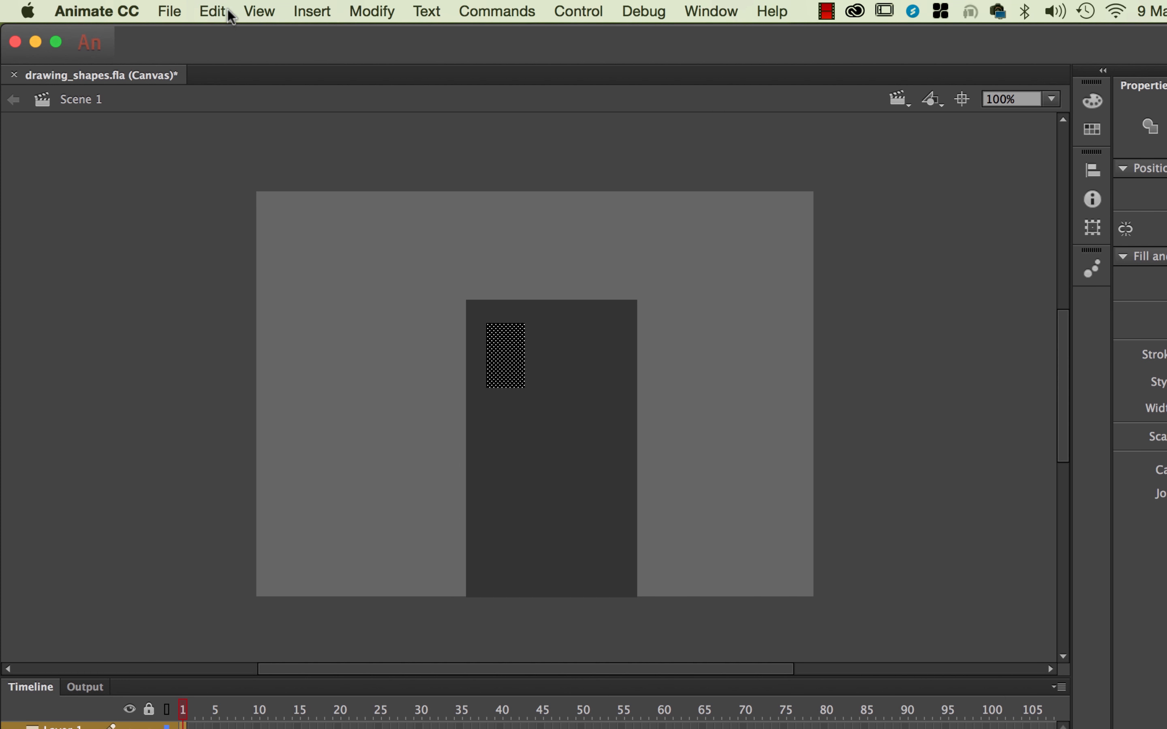
- Undo the selection change and the drawing of the black window rectangle
{"action": "left_click", "coordinate": [231, 16]}
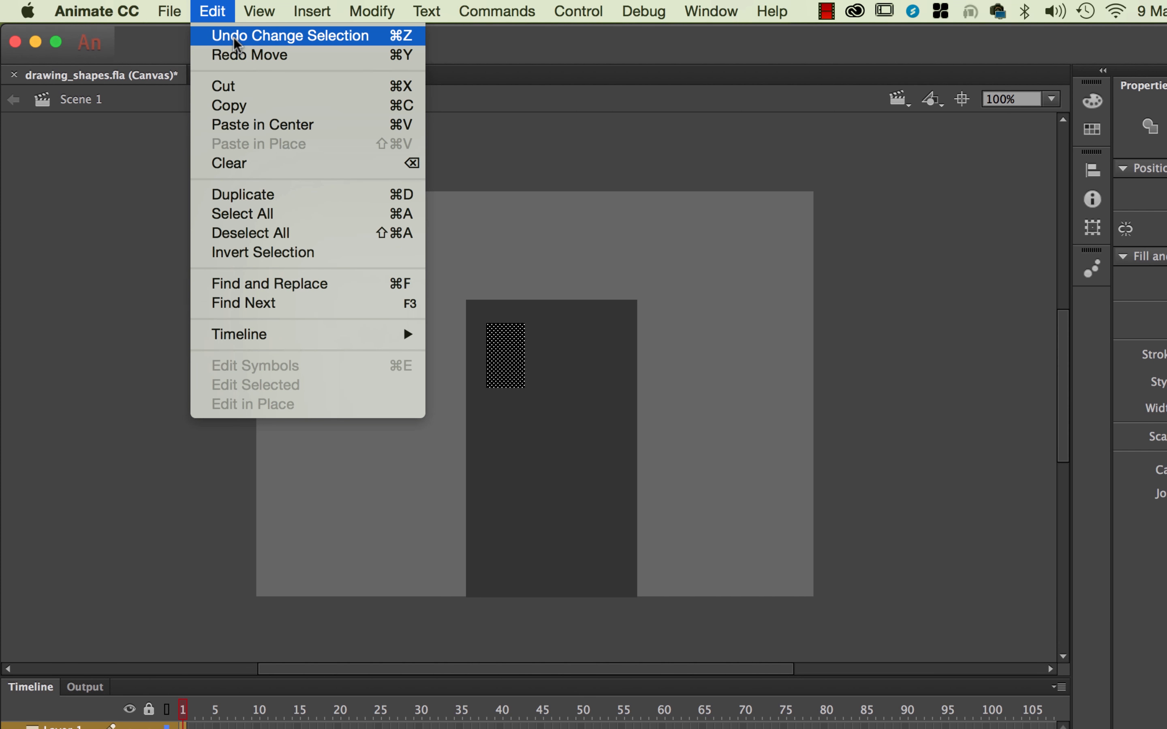
{"action": "left_click", "coordinate": [339, 44]}
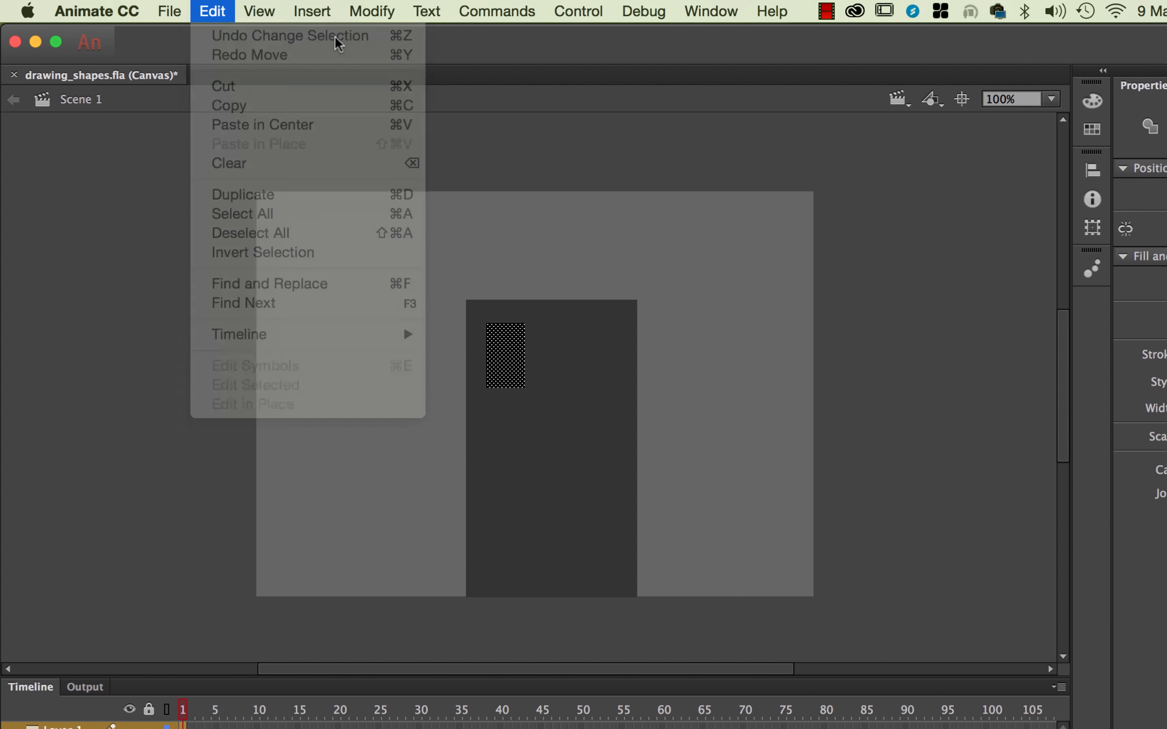
{"action": "left_click", "coordinate": [221, 13]}
{"action": "left_click", "coordinate": [221, 13]}
{"action": "left_click", "coordinate": [221, 13]}
{"action": "left_click", "coordinate": [243, 38]}
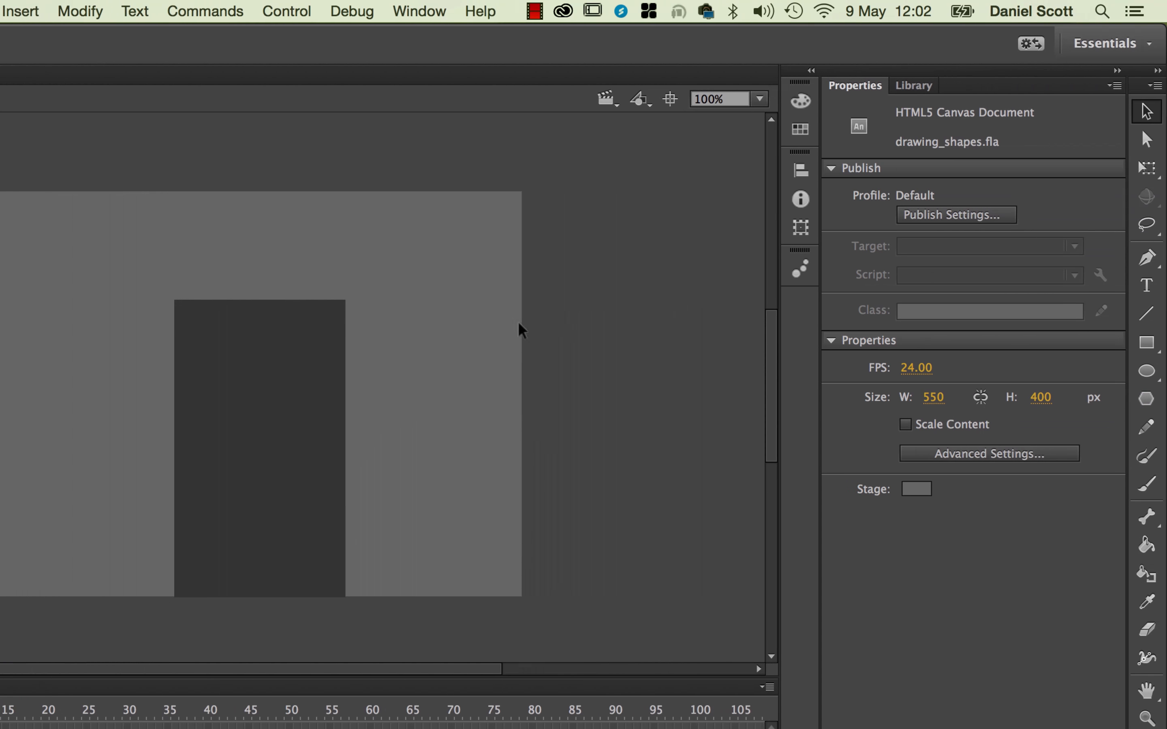
- Group the large dark rectangle so that it becomes a separate object
{"action": "left_click_drag", "start_coordinate": [127, 279], "coordinate": [388, 643]}
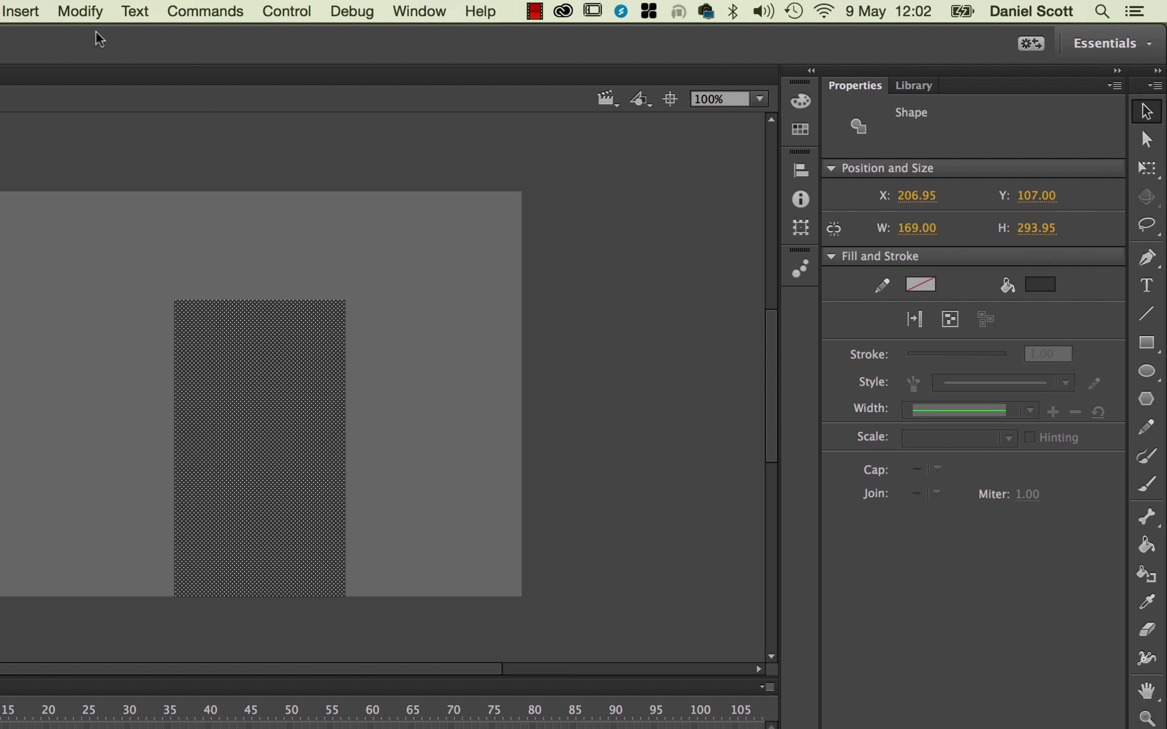
{"action": "left_click", "coordinate": [80, 12]}
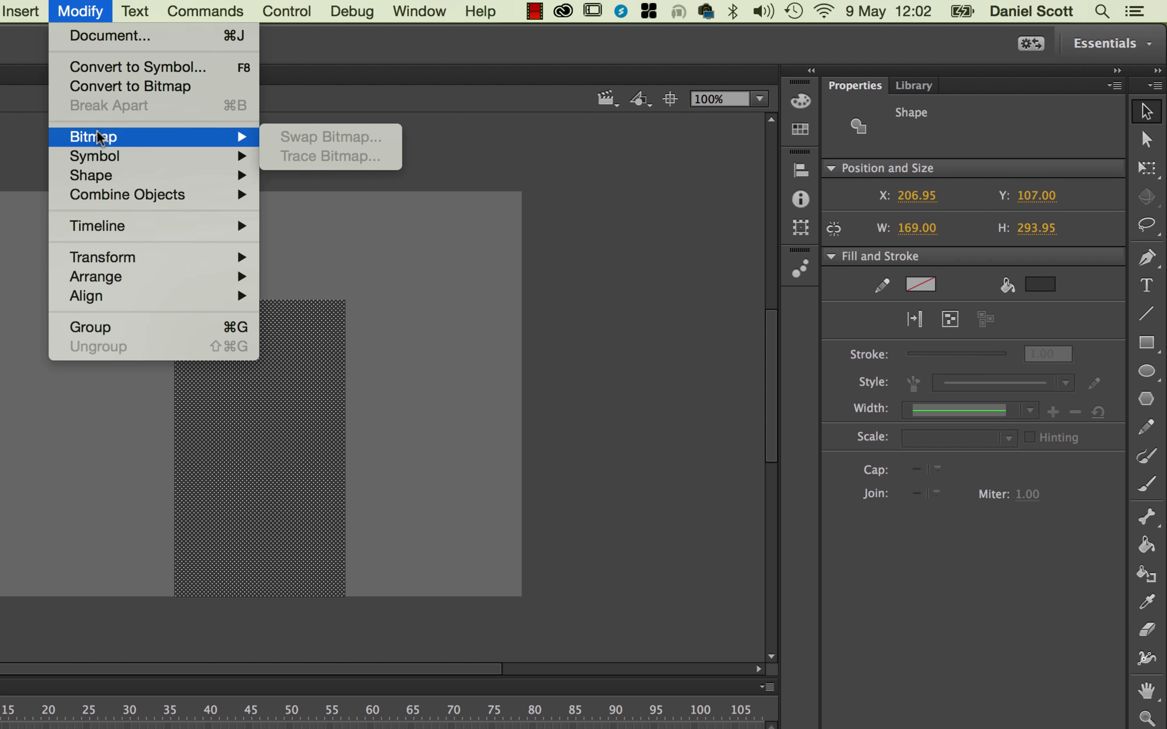
{"action": "left_click", "coordinate": [119, 329]}
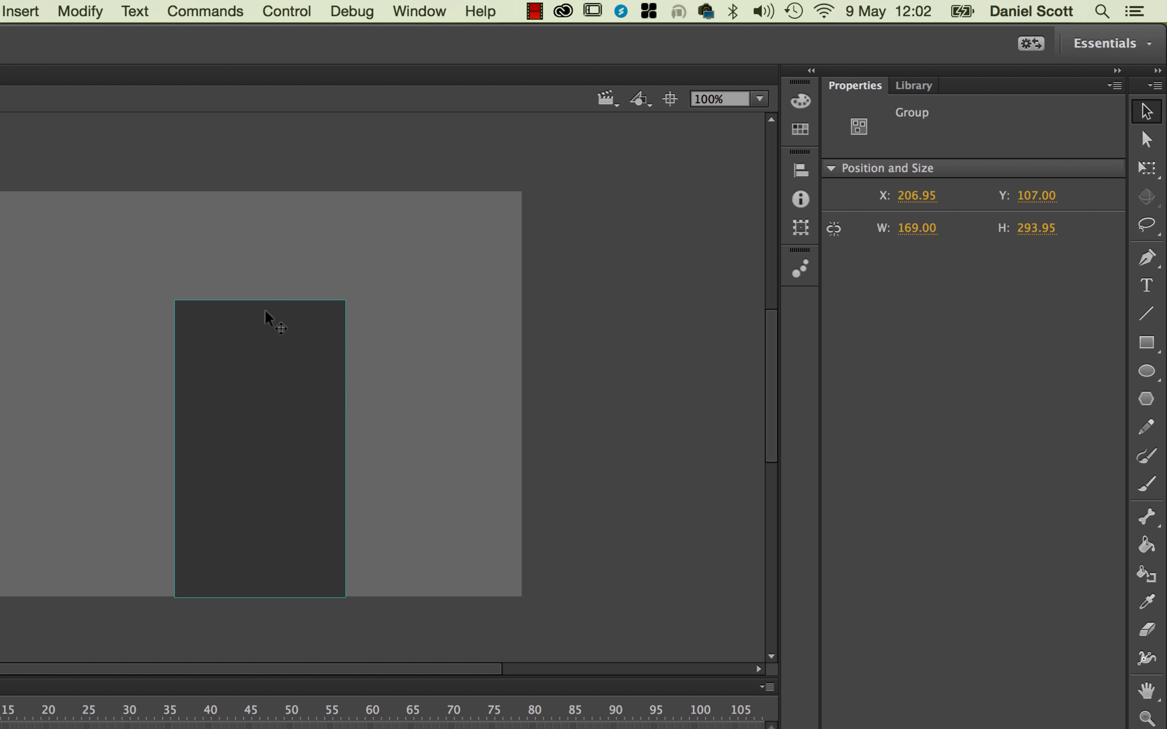
- Draw a black rectangle over the grouped dark rectangle's upper-left area and move the group right to about X 335, Y 106
{"action": "left_click", "coordinate": [1146, 344]}
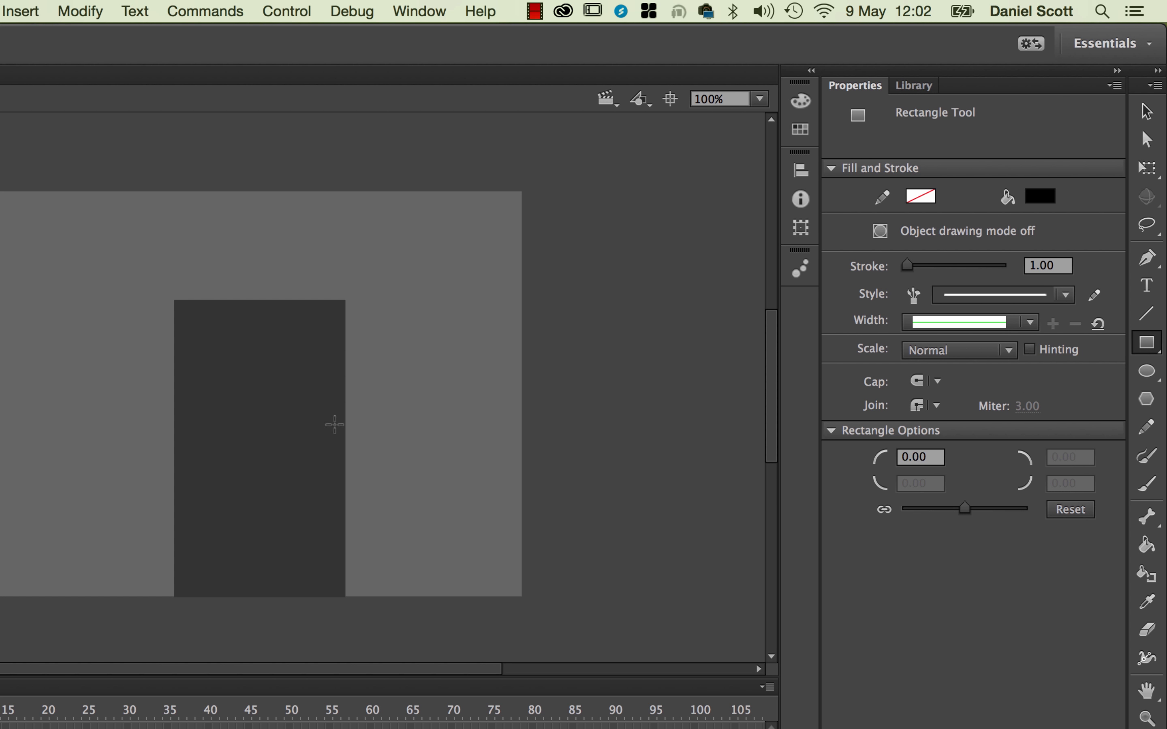
{"action": "left_click", "coordinate": [1145, 110]}
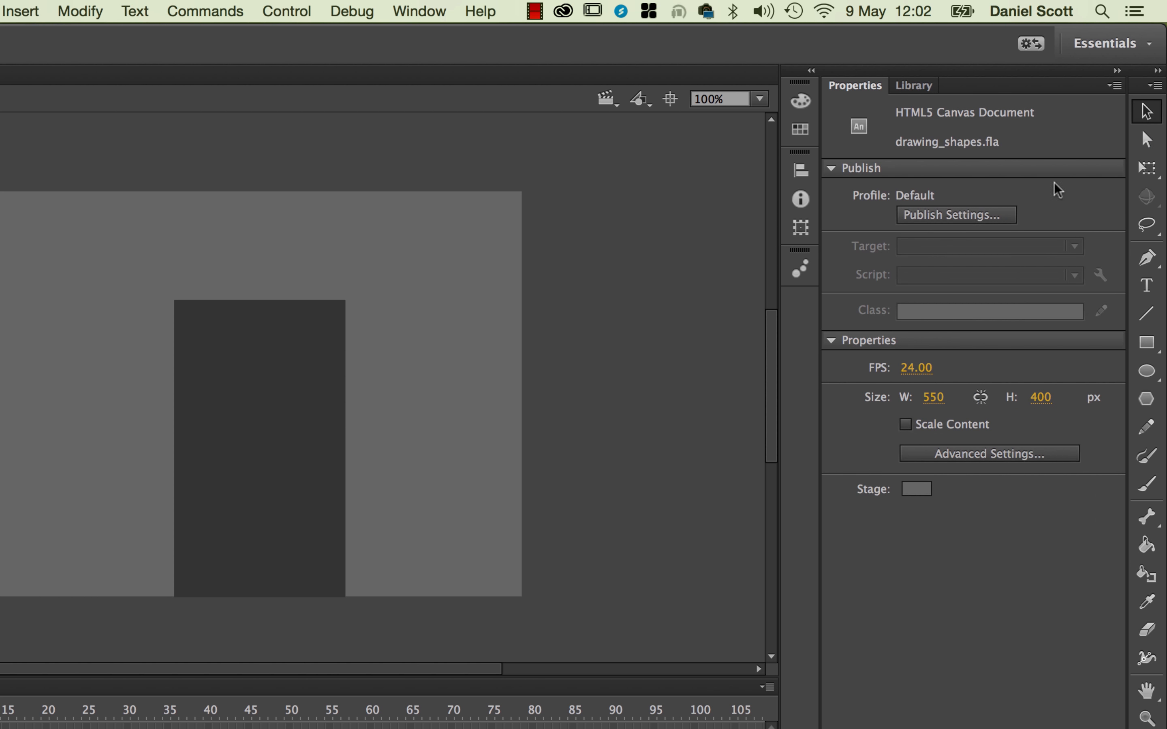
{"action": "left_click_drag", "start_coordinate": [246, 403], "coordinate": [368, 406]}
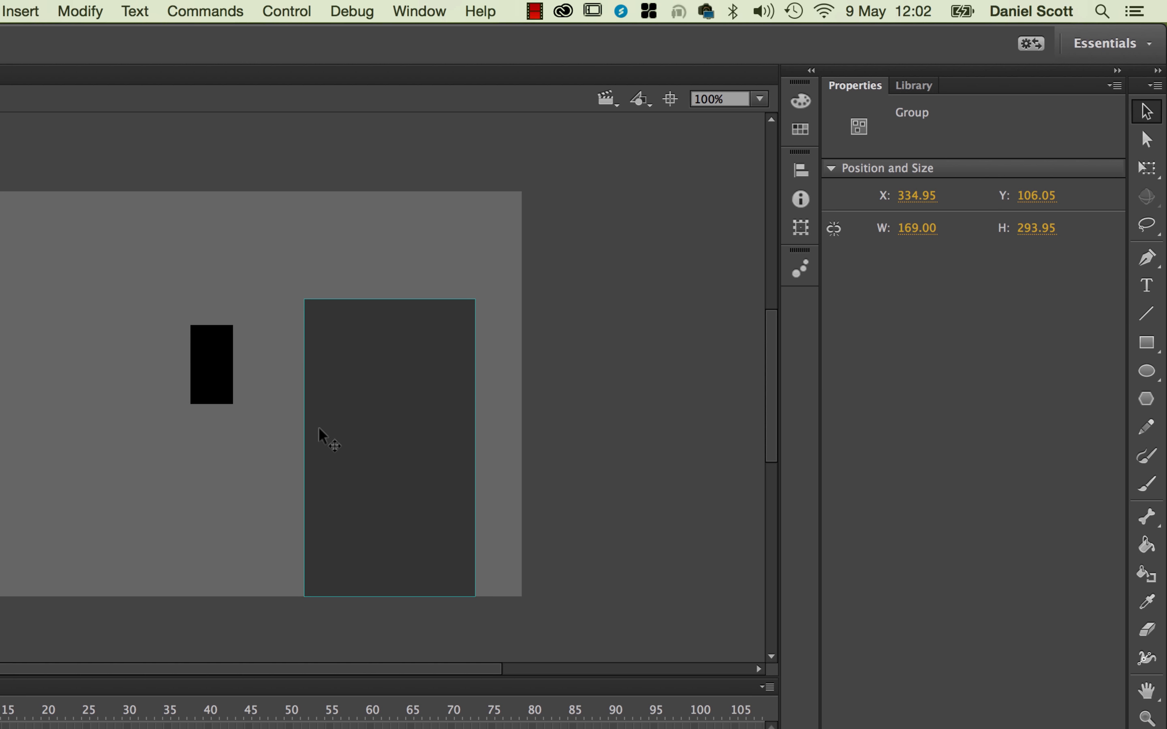
- Undo the dark rectangle group's last move and move the group right again to about X 319, Y 106
{"action": "key", "text": "super+z"}
{"action": "key", "text": "super+z"}
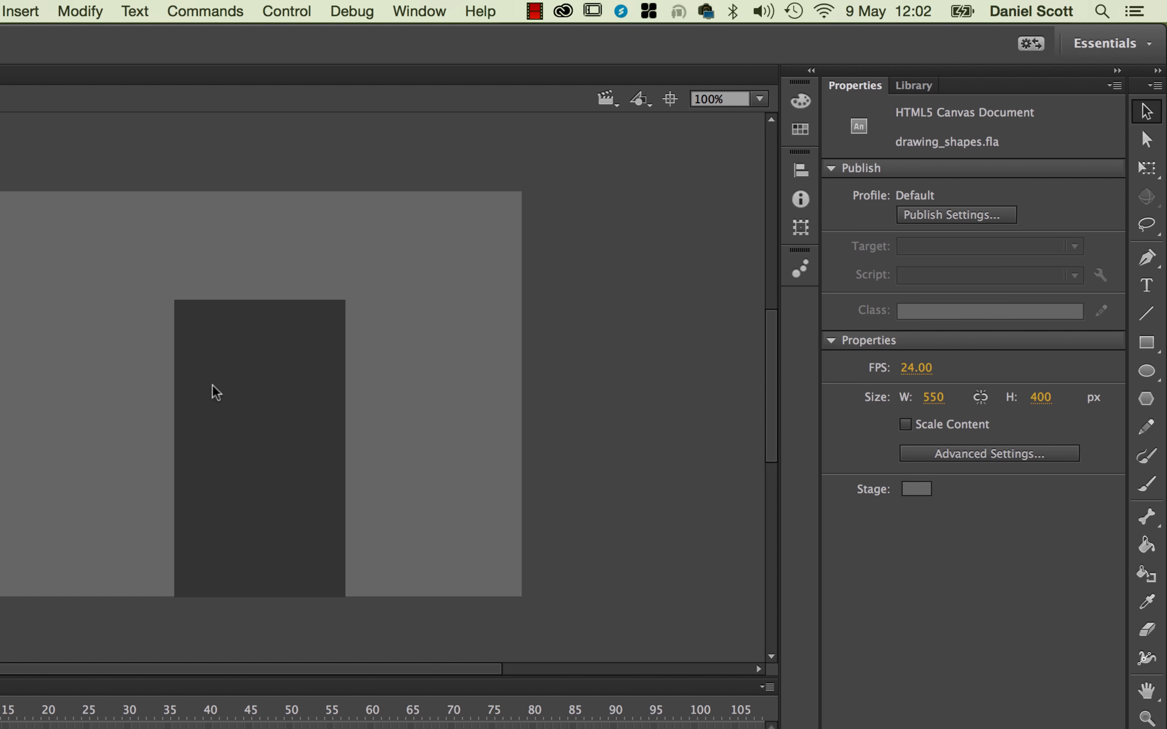
{"action": "left_click", "coordinate": [292, 420]}
{"action": "left_click_drag", "start_coordinate": [230, 413], "coordinate": [344, 412]}
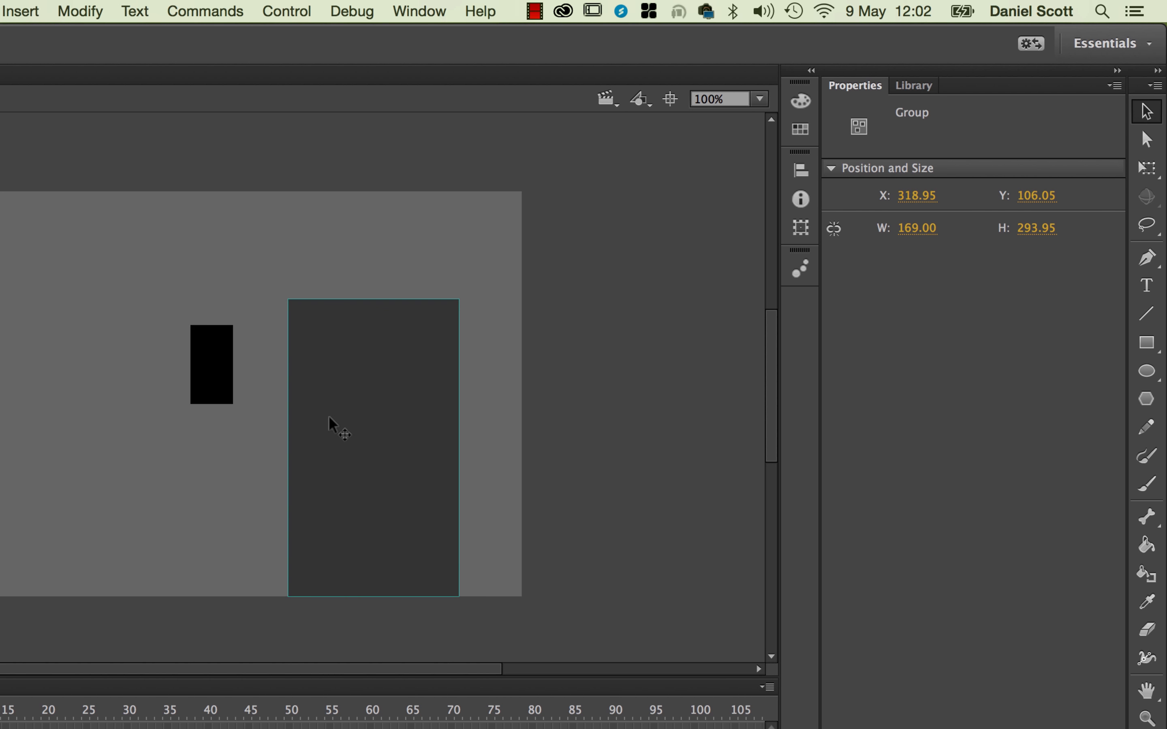
- Group the black window rectangle and reposition both groups so the window sits on the dark rectangle's upper-left area
{"action": "left_click", "coordinate": [226, 395]}
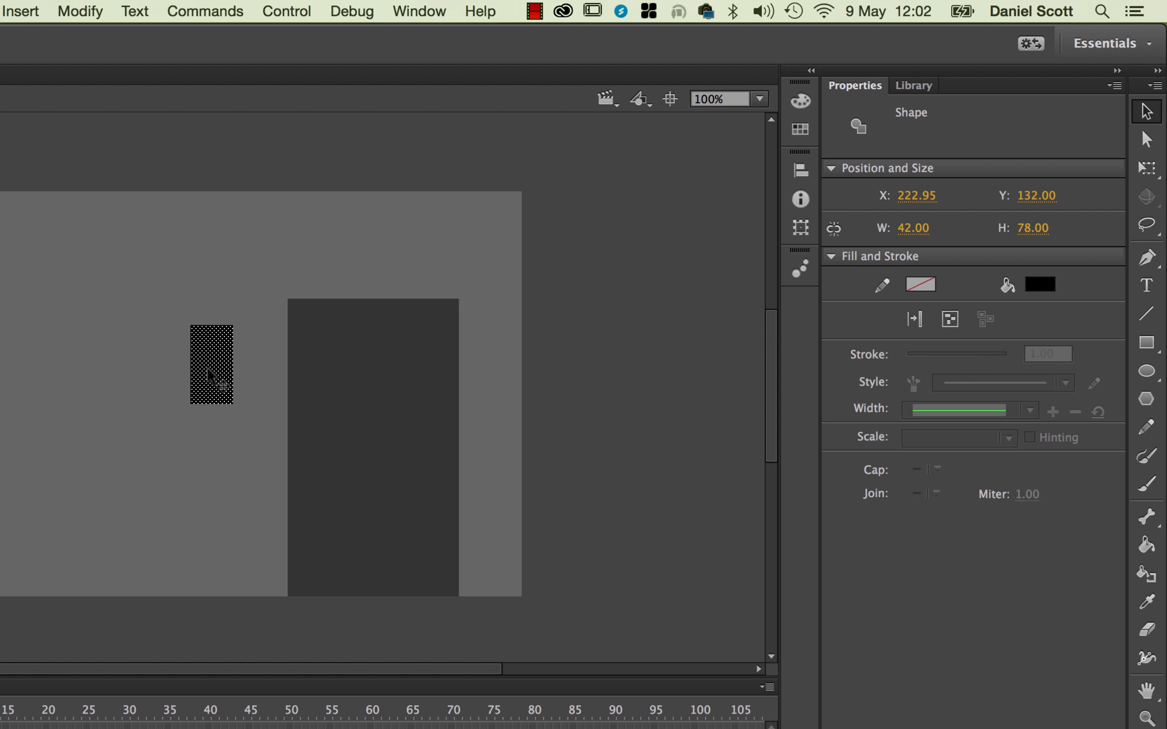
{"action": "key", "text": "super+g"}
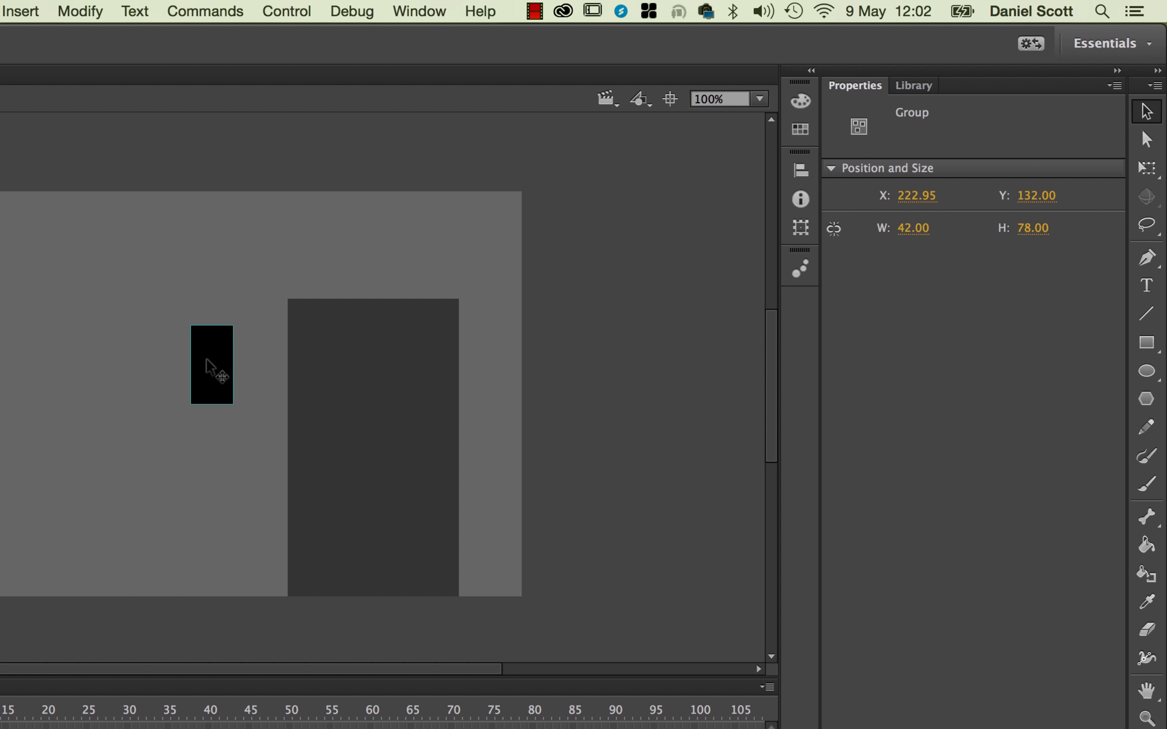
{"action": "left_click_drag", "start_coordinate": [212, 372], "coordinate": [330, 373]}
{"action": "left_click_drag", "start_coordinate": [416, 404], "coordinate": [315, 398]}
{"action": "left_click", "coordinate": [411, 396]}
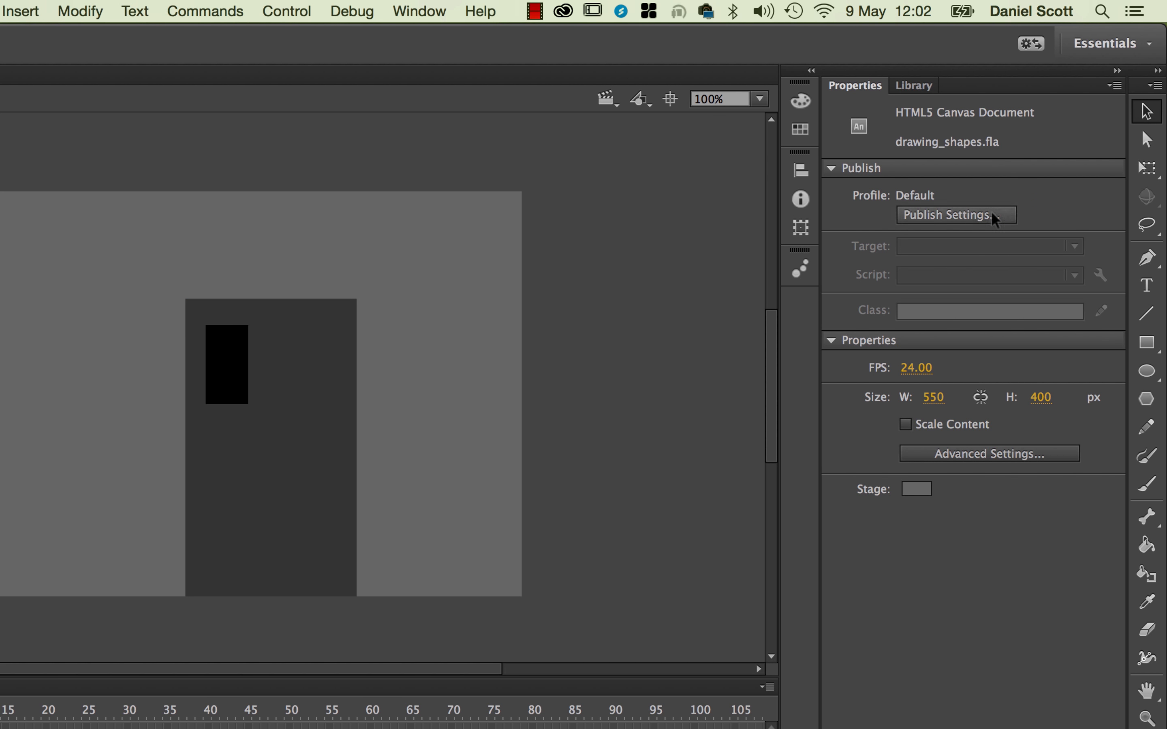
- Delete the black window group and draw a new black rectangle, about 44 by 75 px, to the right of the dark building
{"action": "left_click", "coordinate": [230, 375]}
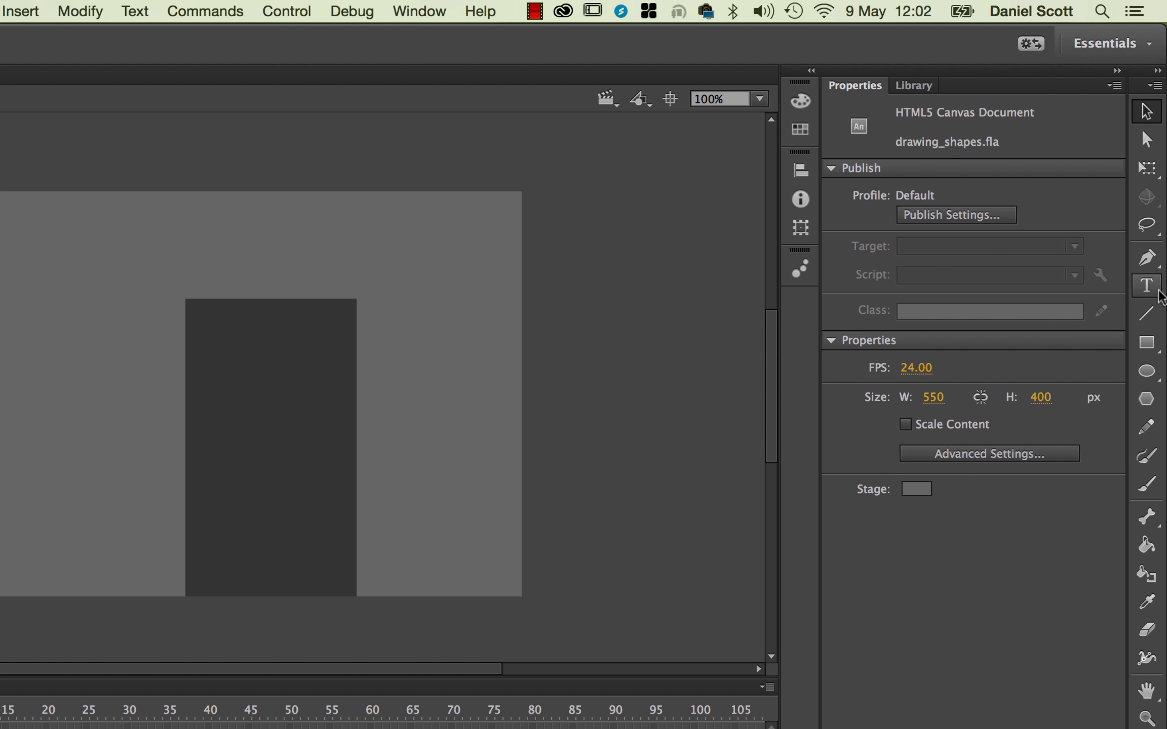
{"action": "left_click", "coordinate": [1147, 342]}
{"action": "left_click_drag", "start_coordinate": [400, 308], "coordinate": [444, 383]}
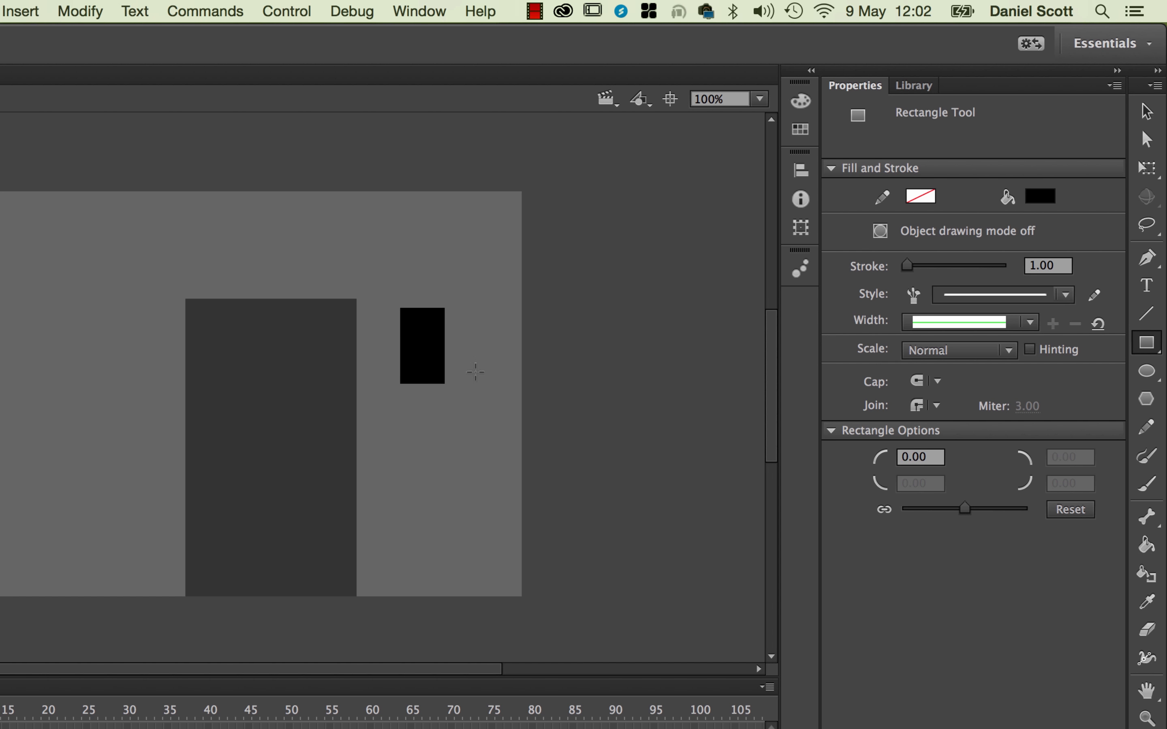
- Group the new black rectangle and move it onto the dark building's upper-left area at about X 236, Y 128
{"action": "key", "text": "v"}
{"action": "left_click", "coordinate": [429, 376]}
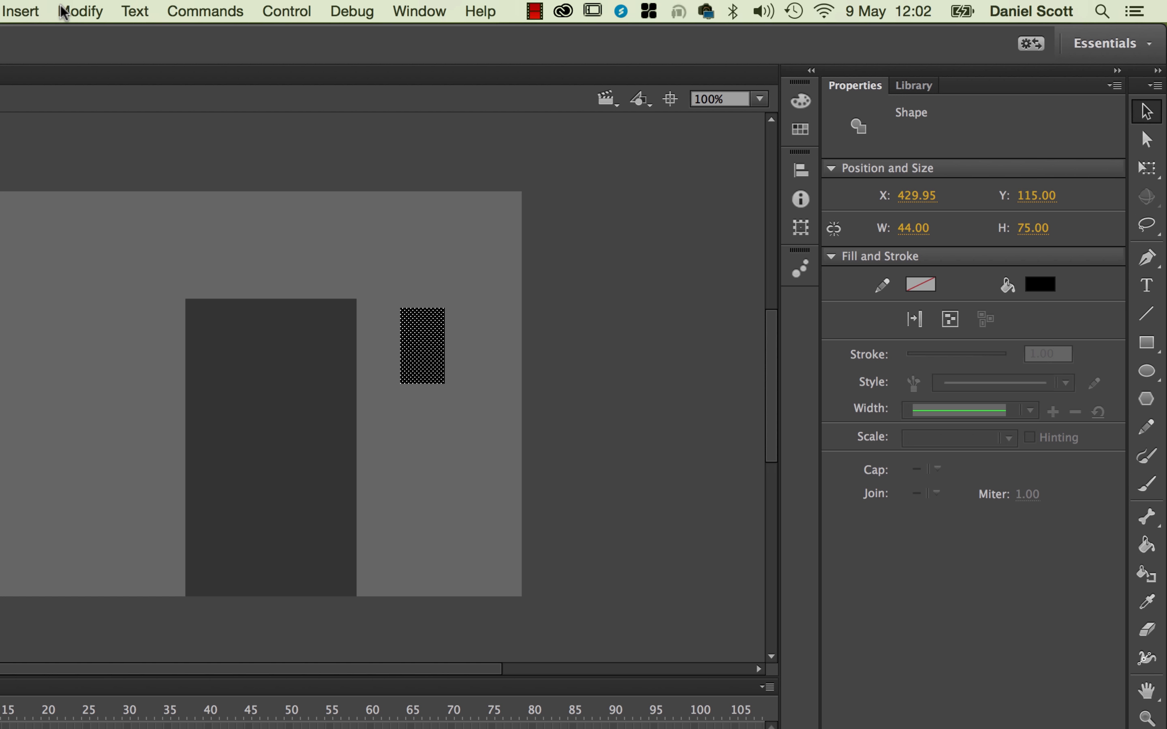
{"action": "key", "text": "super+g"}
{"action": "left_click_drag", "start_coordinate": [425, 339], "coordinate": [229, 357]}
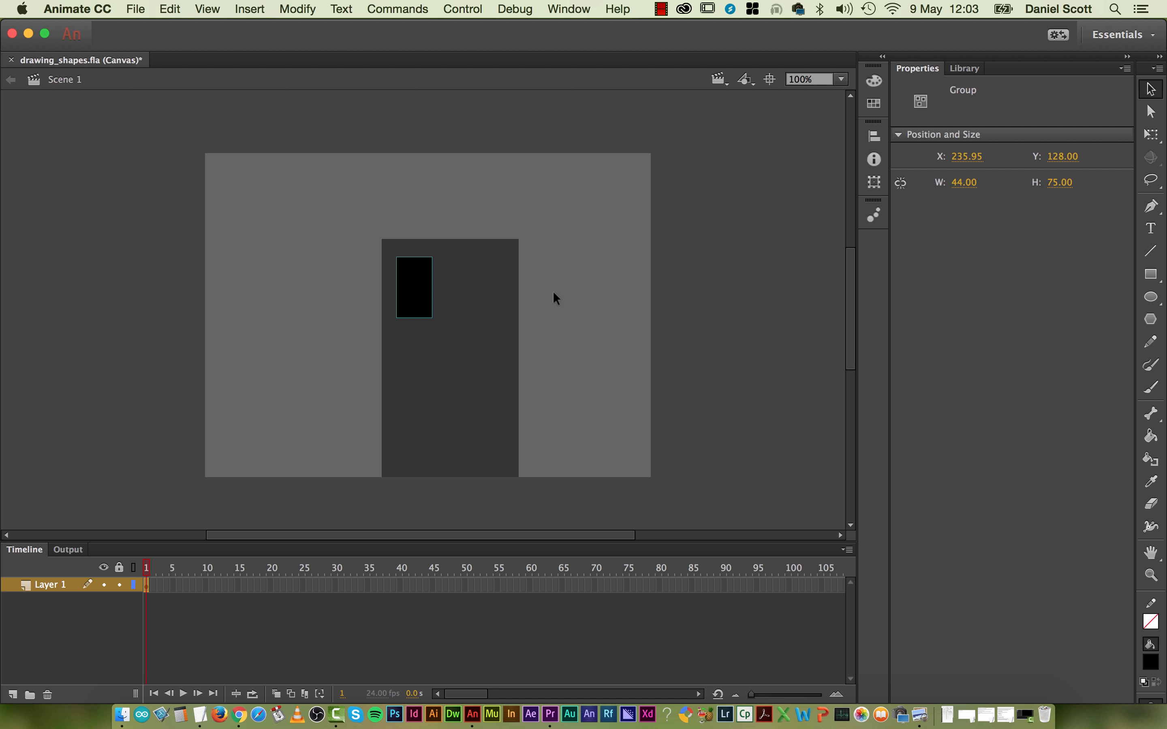
- Draw a larger black rectangle right of the building and move it down slightly past the stage's bottom edge
{"action": "left_click", "coordinate": [1152, 274]}
{"action": "left_click_drag", "start_coordinate": [559, 342], "coordinate": [641, 474]}
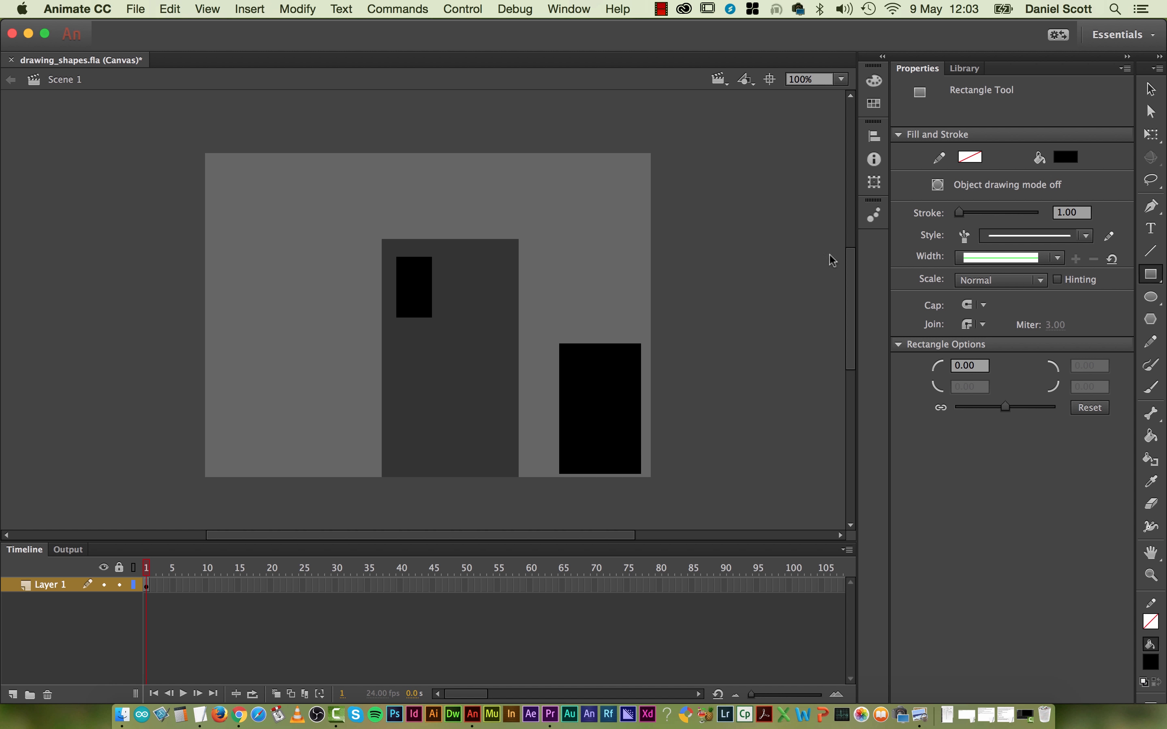
{"action": "left_click", "coordinate": [1151, 92]}
{"action": "left_click", "coordinate": [594, 409]}
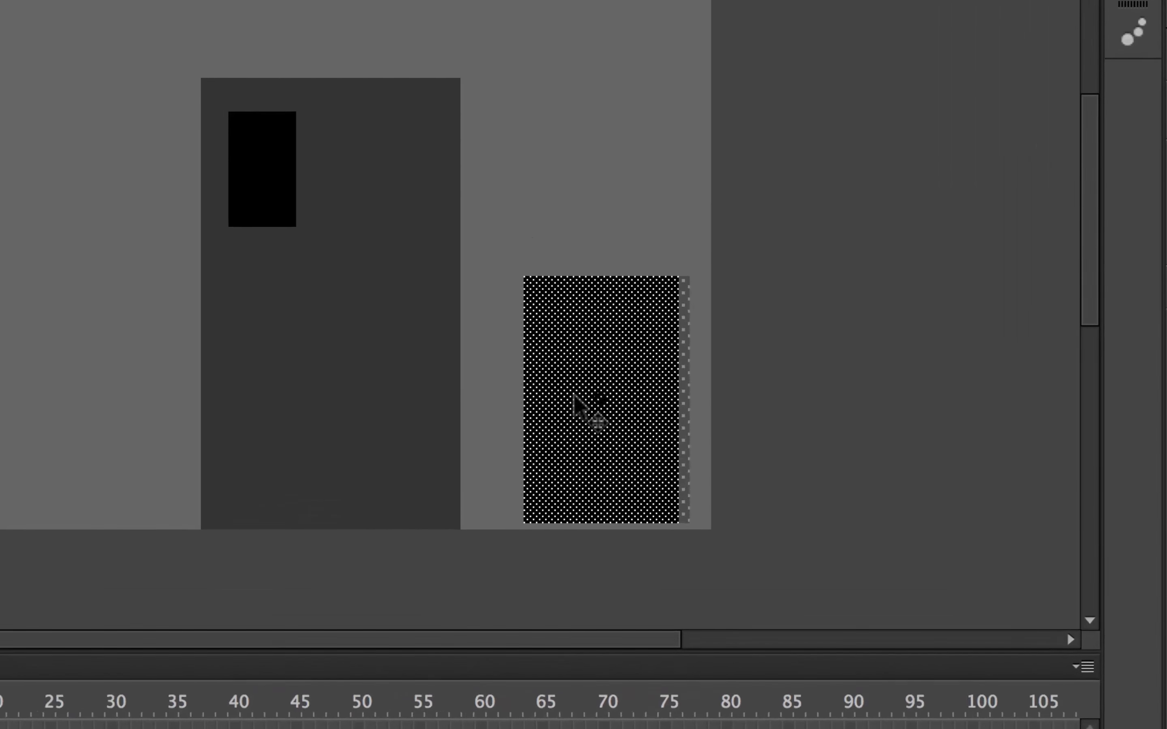
{"action": "left_click_drag", "start_coordinate": [578, 404], "coordinate": [573, 419]}
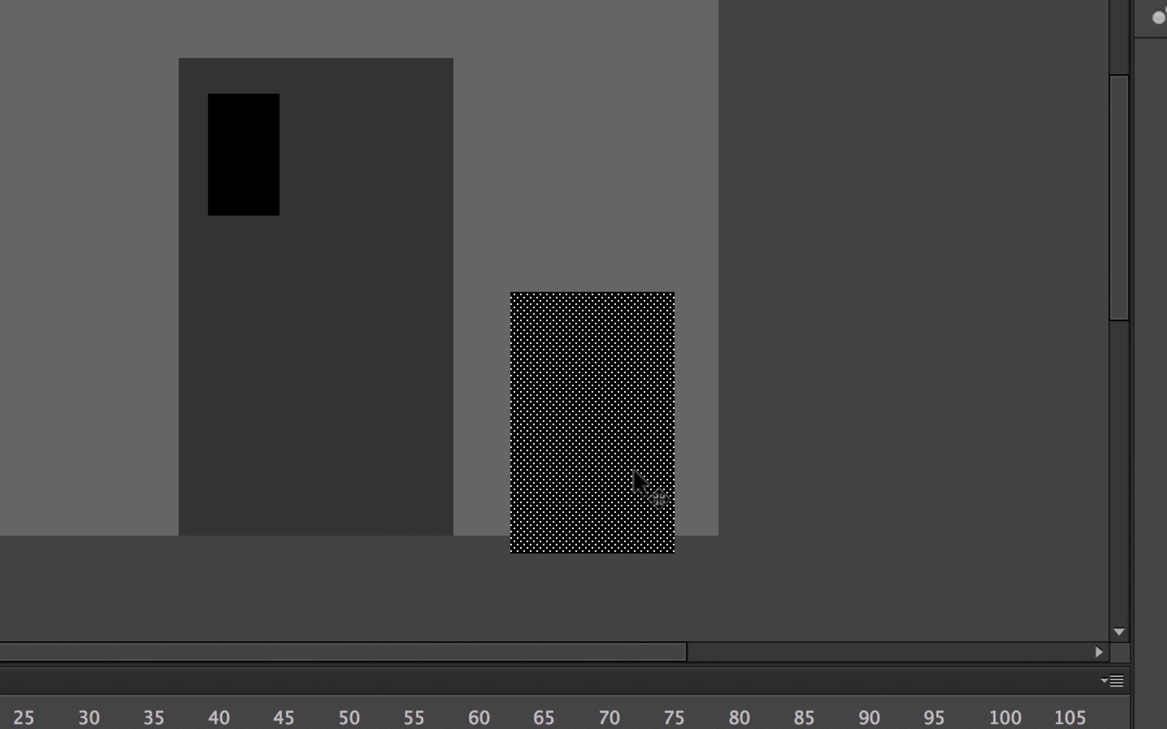
- Reshape the large black rectangle by arching its top edge upward, bowing both sides inward and pulling its two top corners inward
{"action": "left_click", "coordinate": [704, 406]}
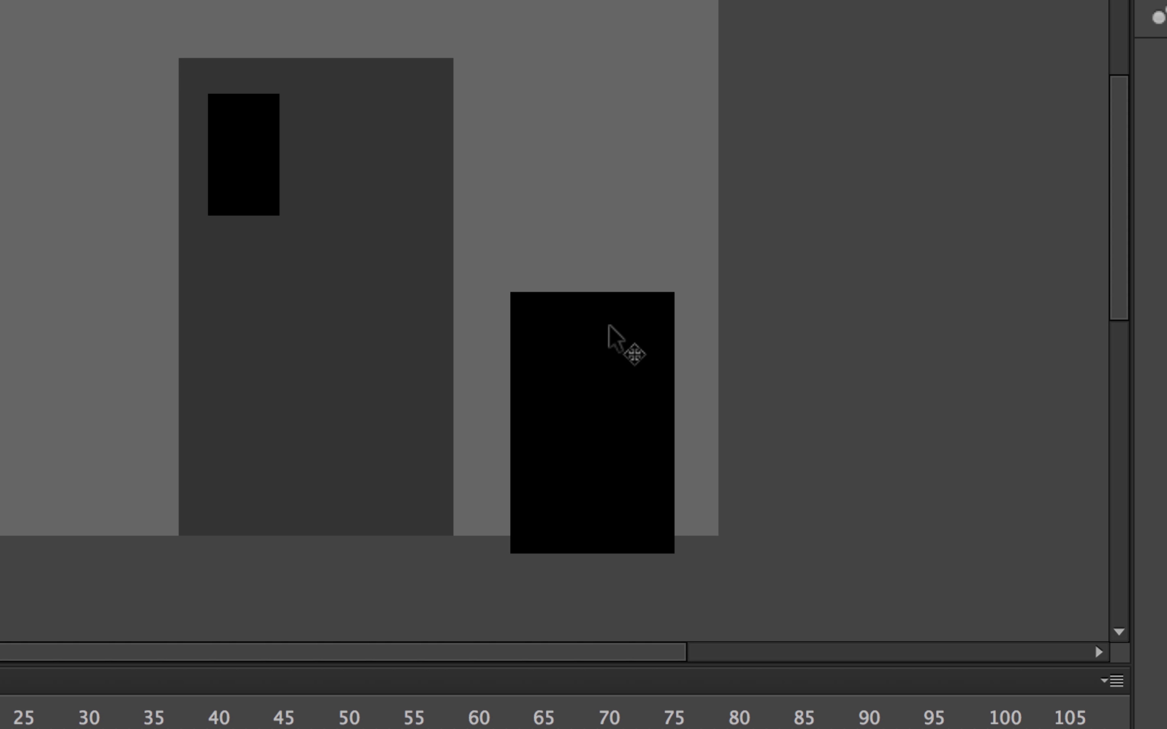
{"action": "left_click_drag", "start_coordinate": [589, 292], "coordinate": [589, 253]}
{"action": "left_click_drag", "start_coordinate": [675, 417], "coordinate": [659, 418]}
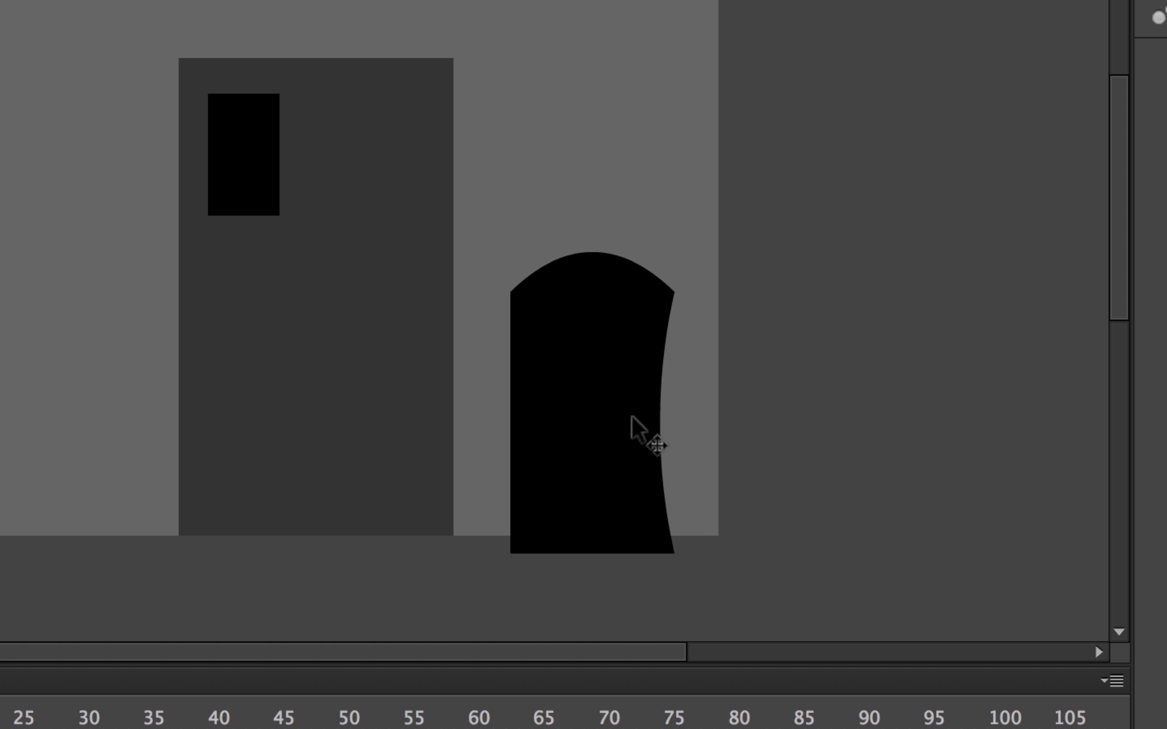
{"action": "left_click_drag", "start_coordinate": [512, 437], "coordinate": [536, 456]}
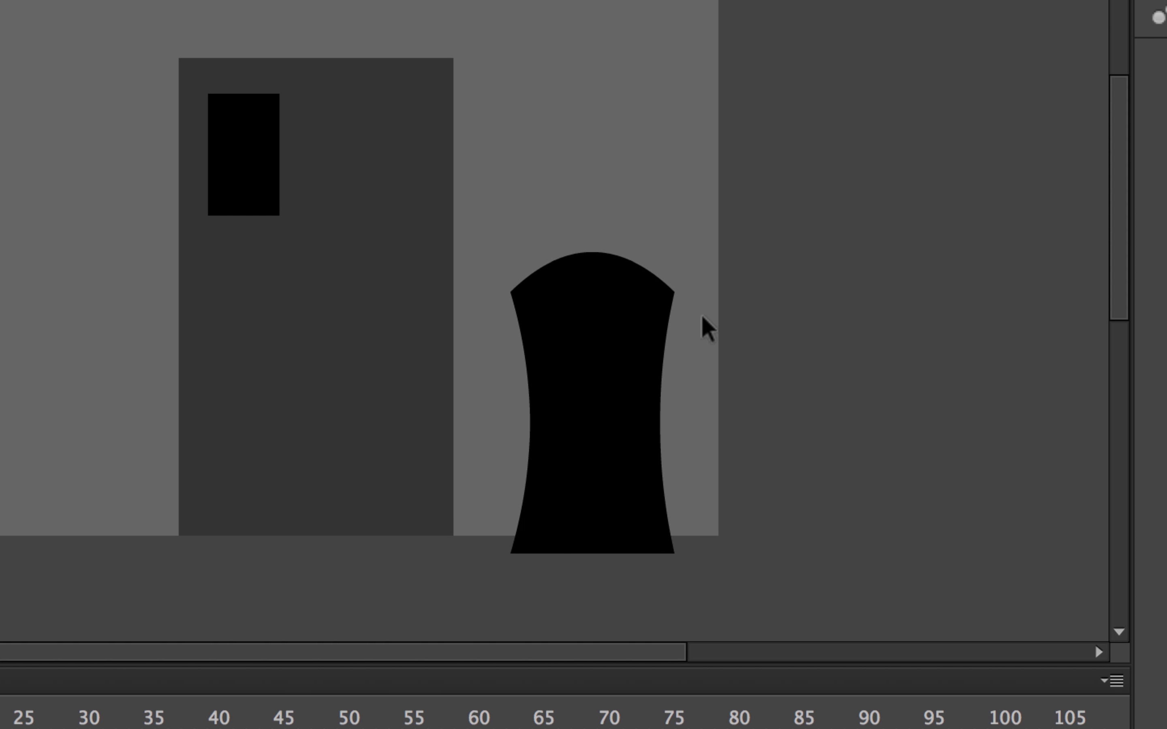
{"action": "left_click_drag", "start_coordinate": [675, 293], "coordinate": [659, 303]}
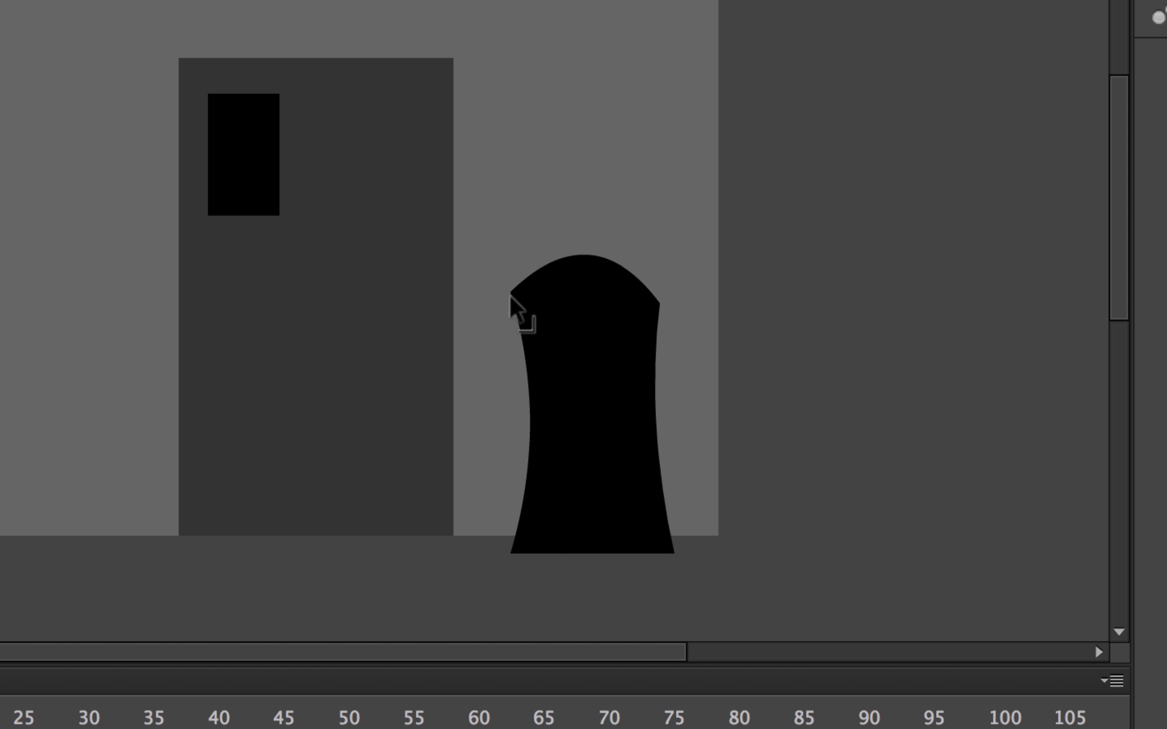
{"action": "left_click_drag", "start_coordinate": [510, 293], "coordinate": [530, 308]}
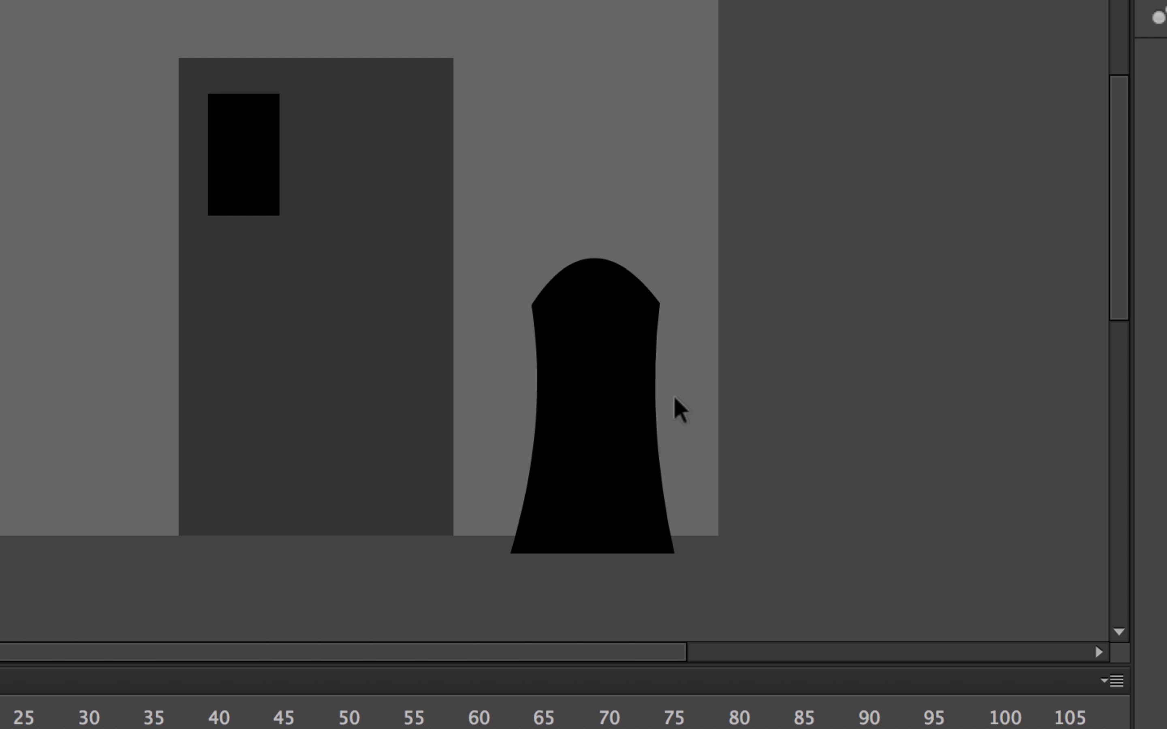